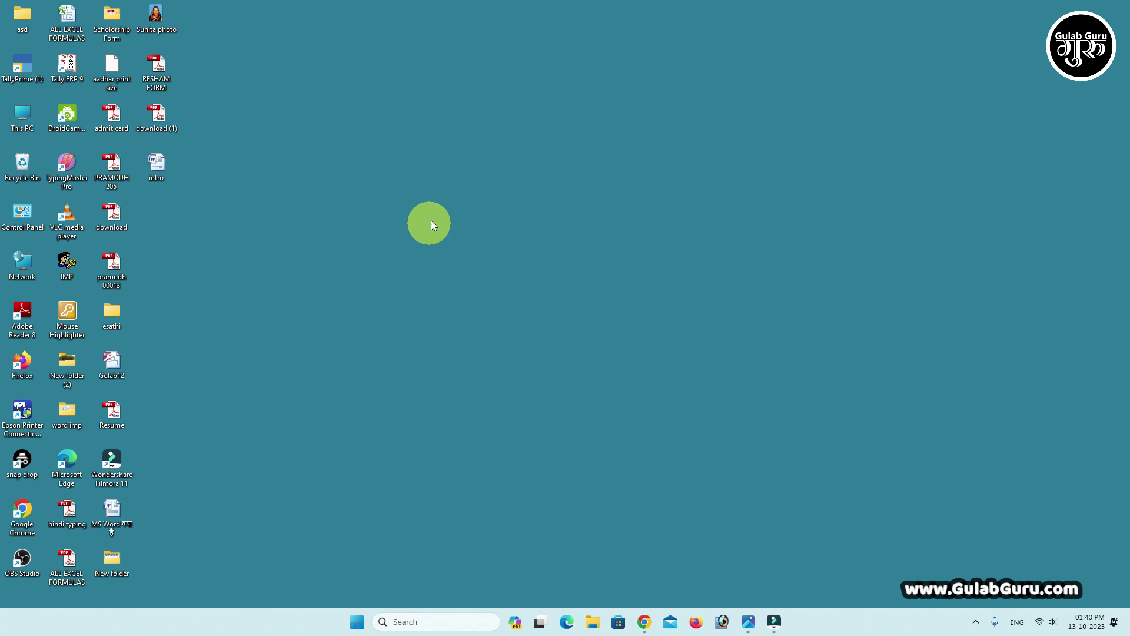
Find the Run app through a search for run and open the Windows Temp folder with the command temp.
left_click(415, 628)
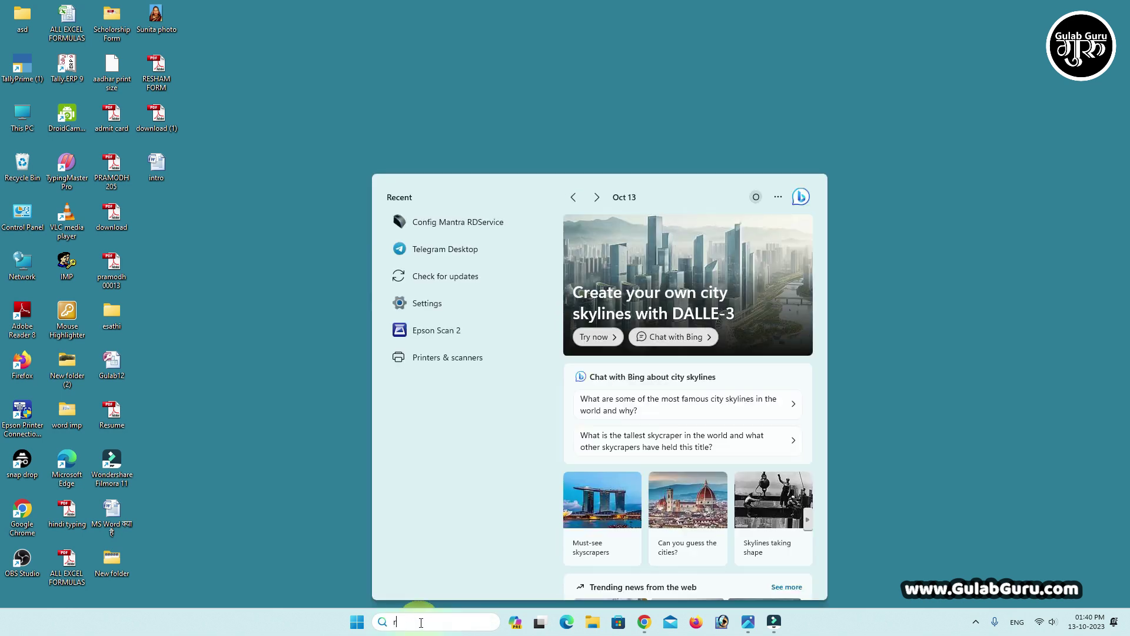
type("run")
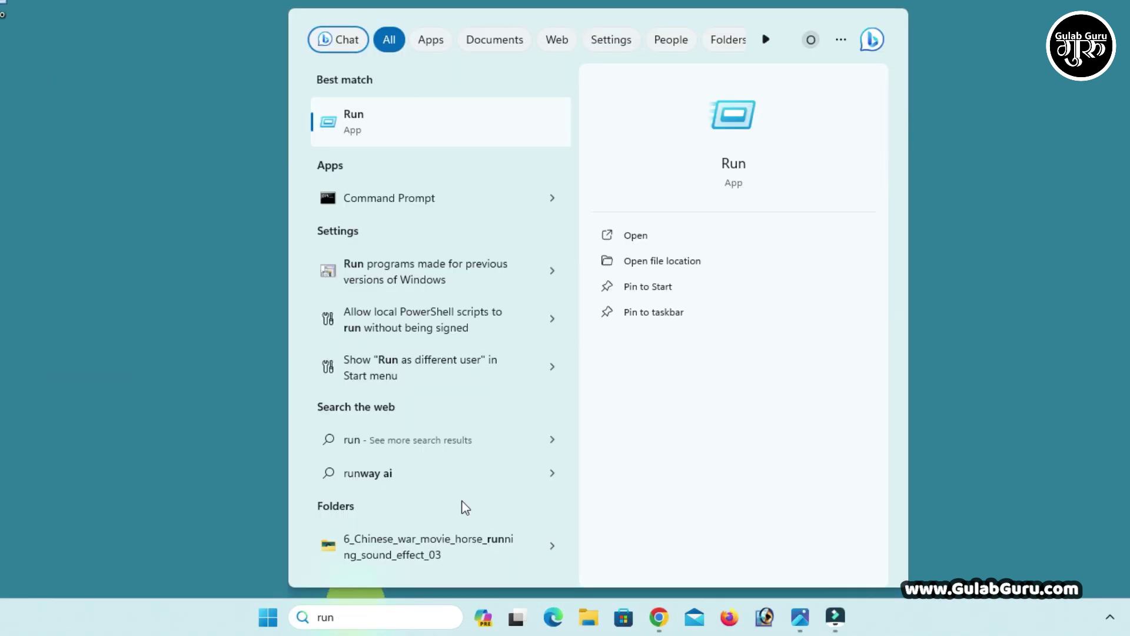
left_click(728, 145)
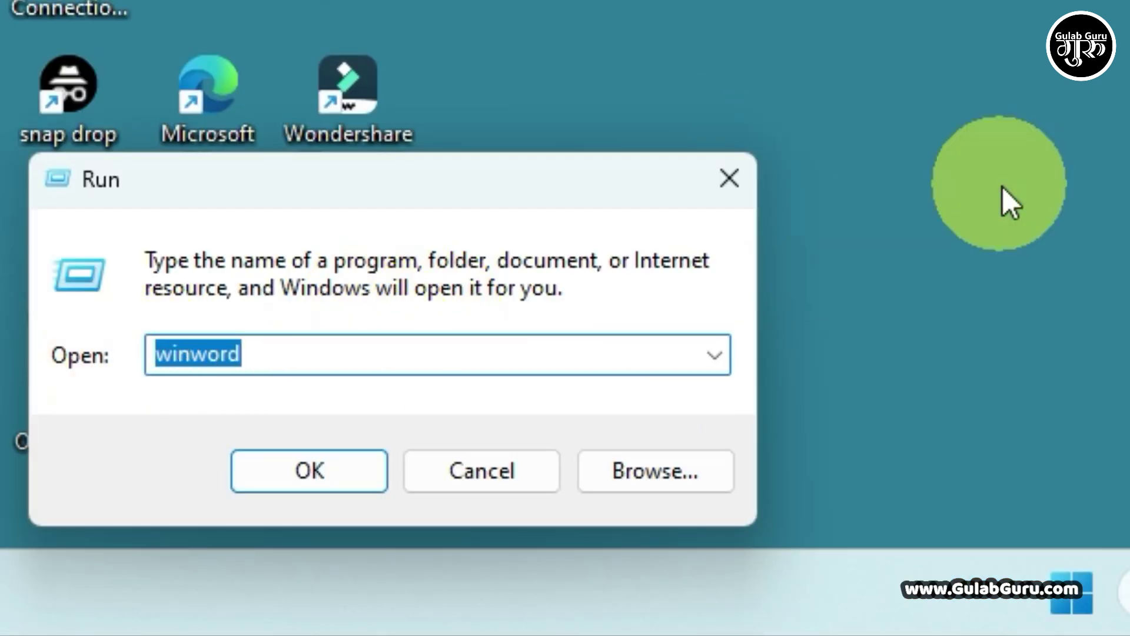
type("temp")
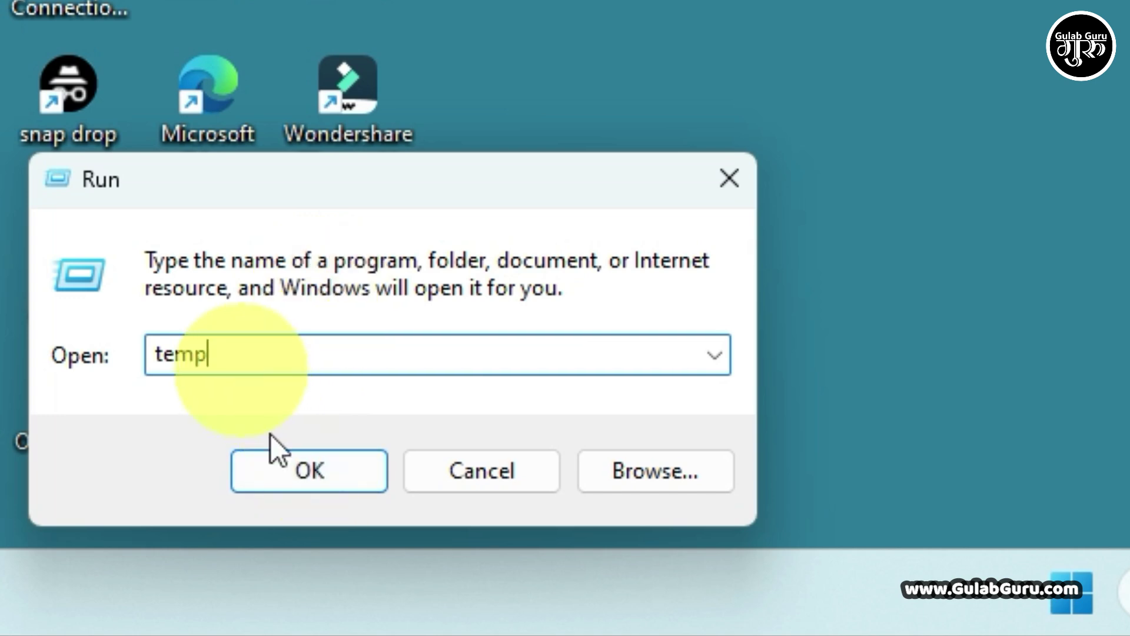
left_click(304, 475)
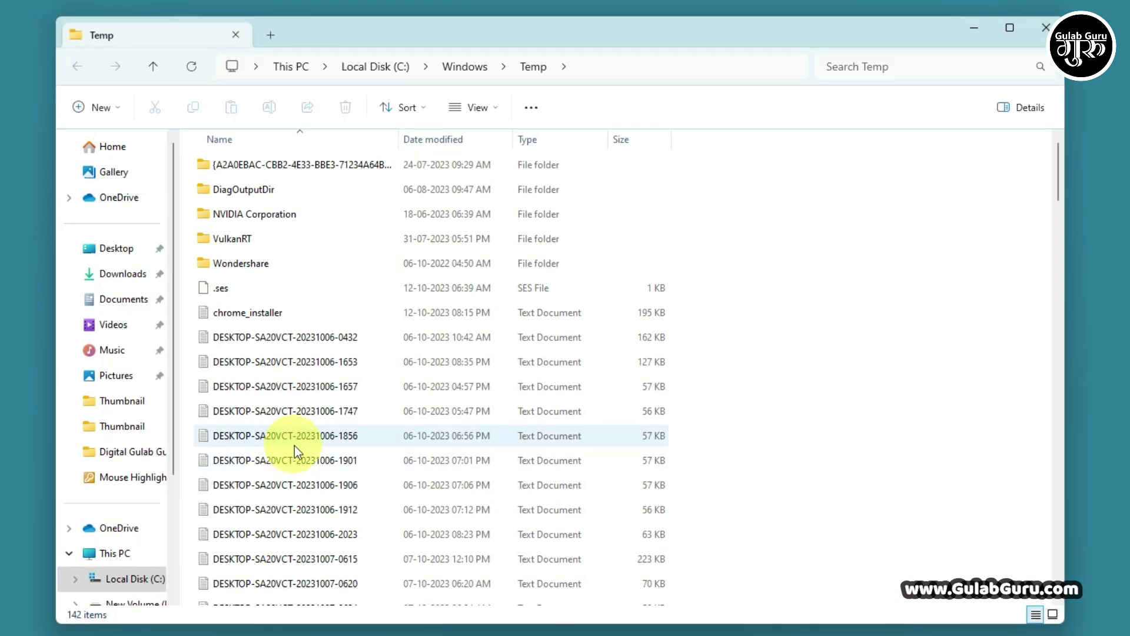
Select all items in the Windows Temp folder and delete them.
scroll(615, 331, "down", 8)
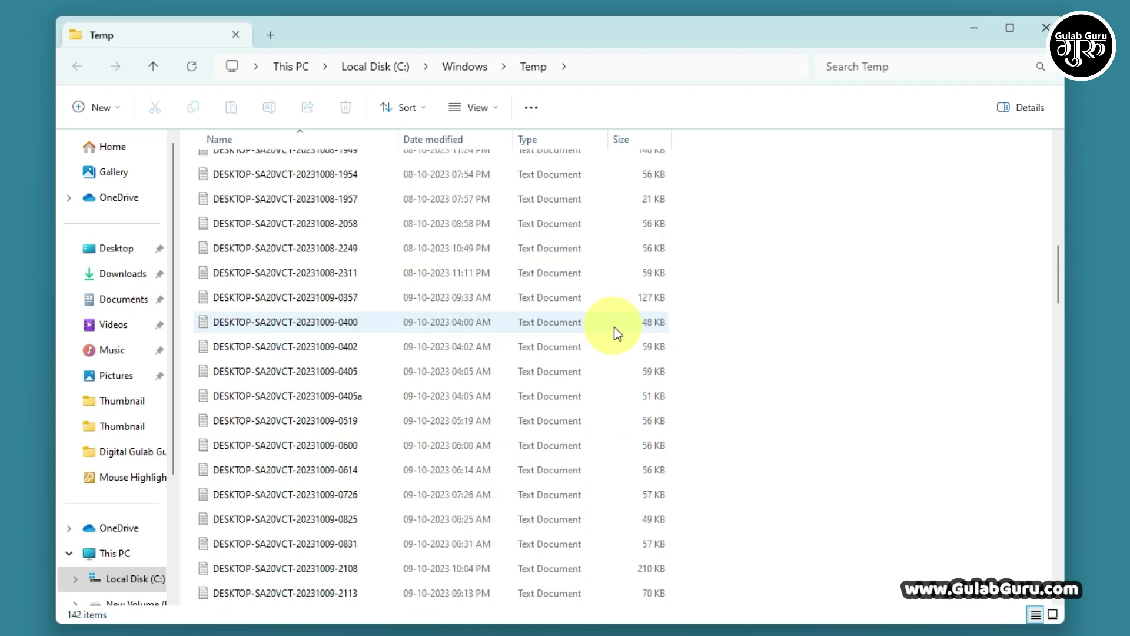
scroll(613, 328, "up", 5)
scroll(603, 282, "up", 3)
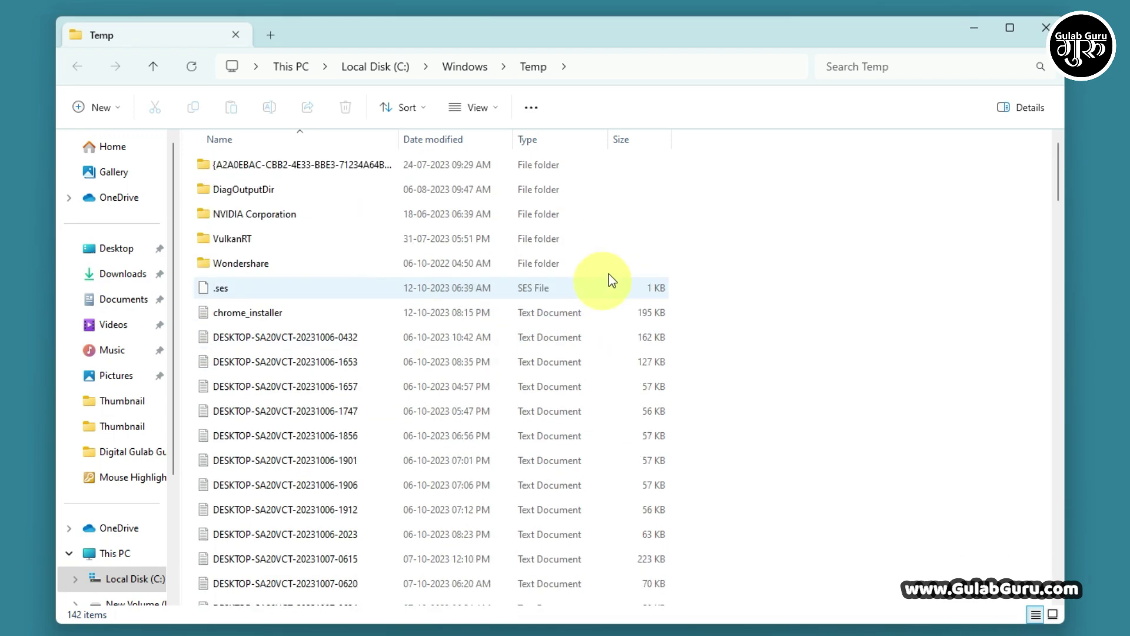
left_click_drag(777, 354, 424, 182)
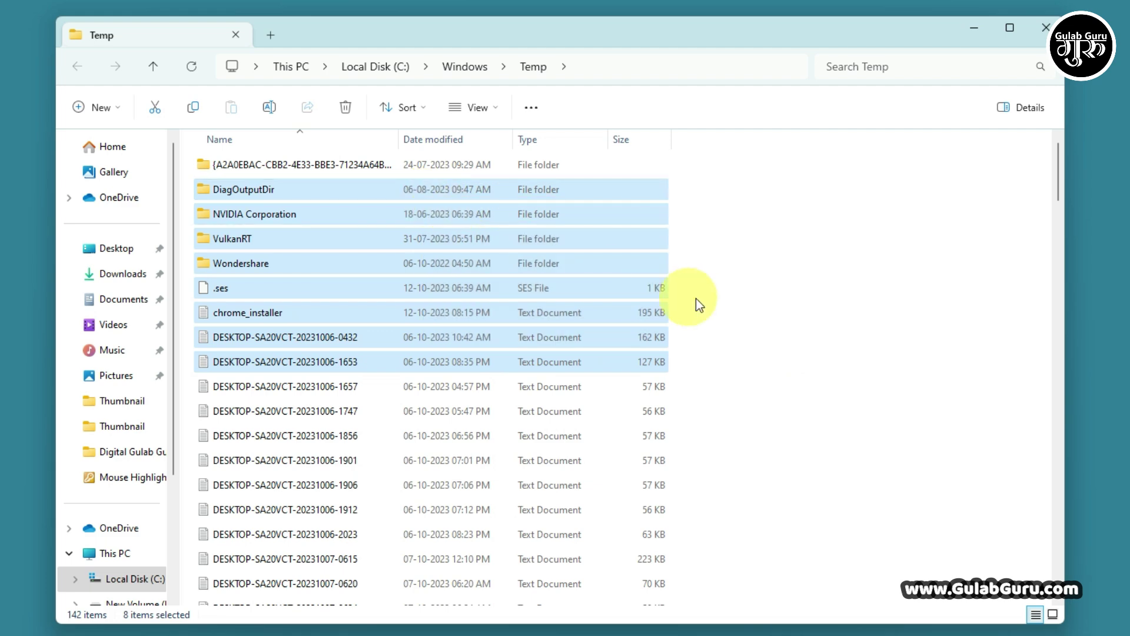
left_click(706, 305)
key("ctrl+a")
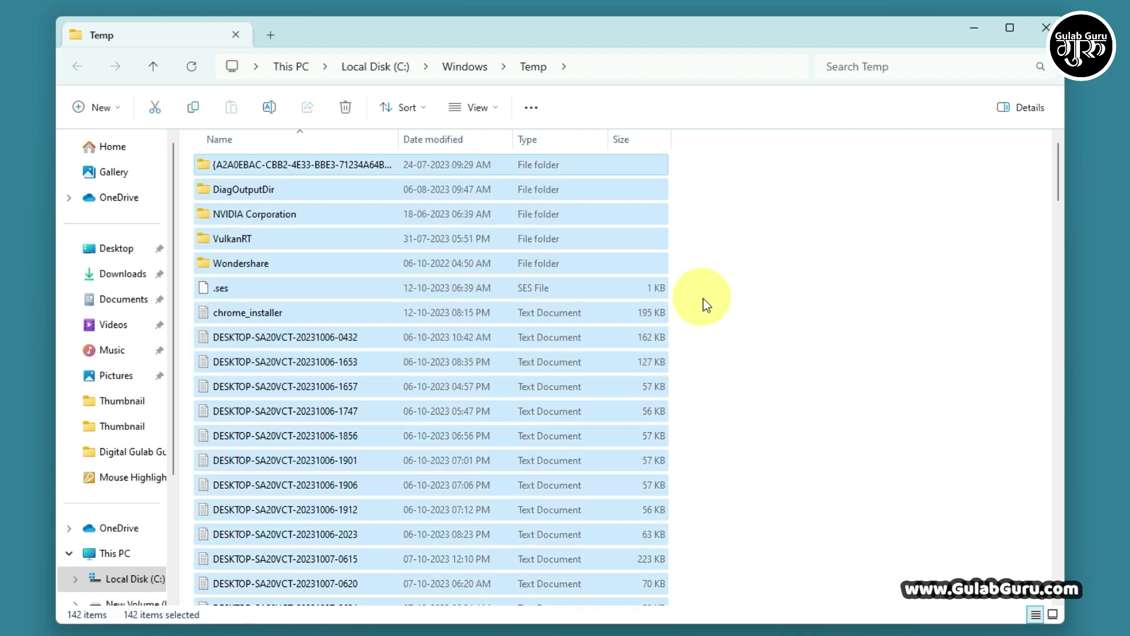
right_click(493, 189)
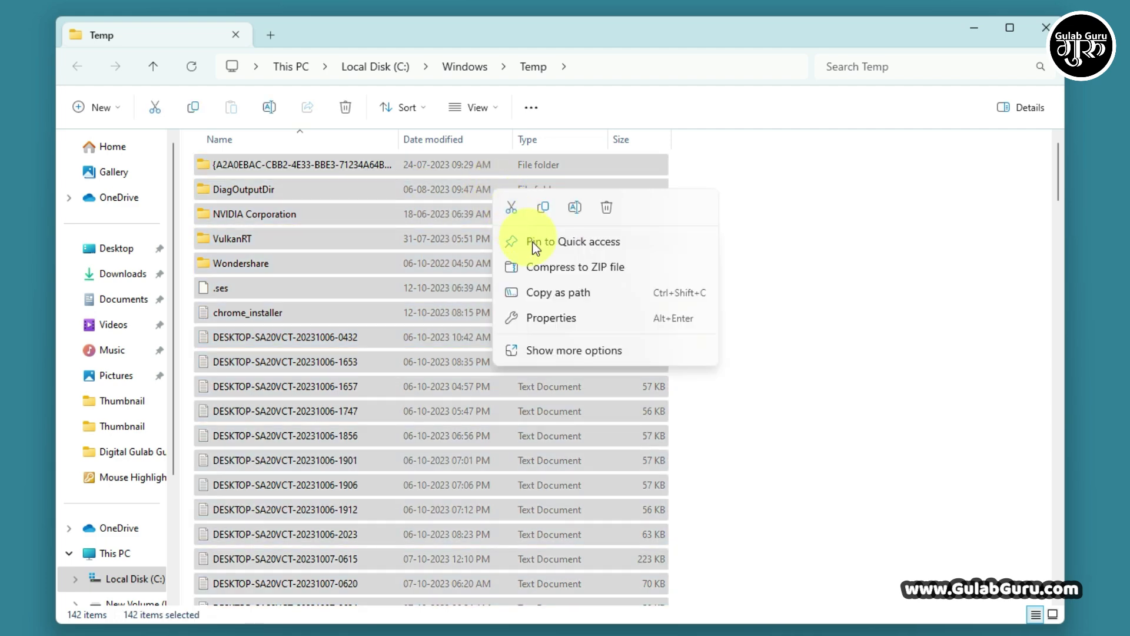
left_click(606, 207)
Retry deleting the in-use Wondershare folder, dismiss the remaining deletion prompts and close the Windows Temp folder.
left_click_drag(76, 118, 585, 144)
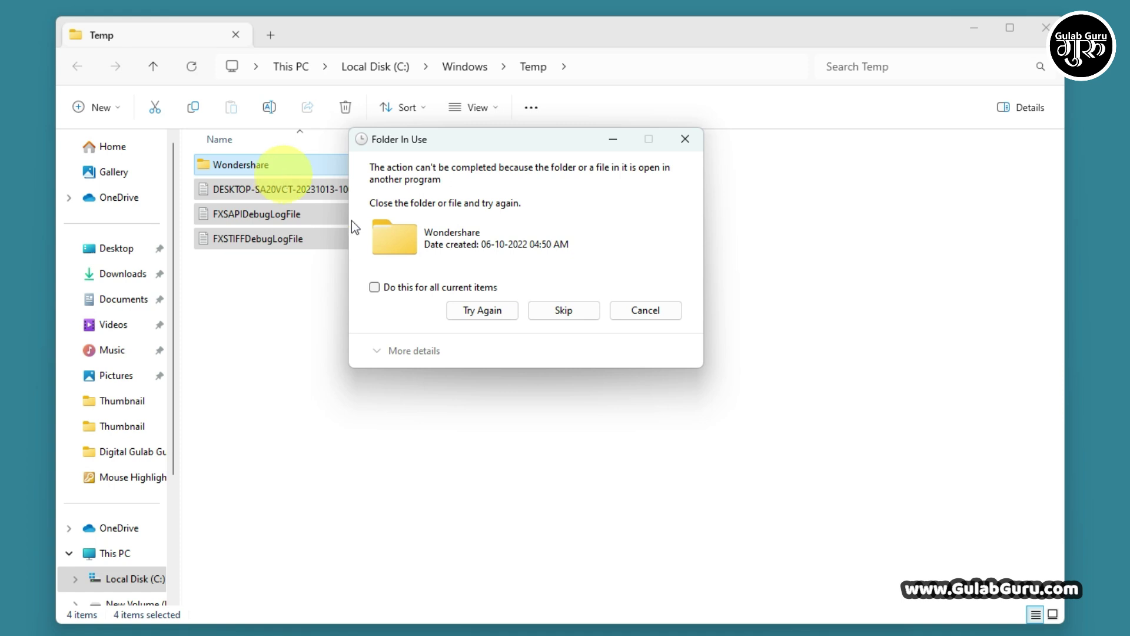
left_click(483, 313)
left_click(685, 139)
left_click(642, 312)
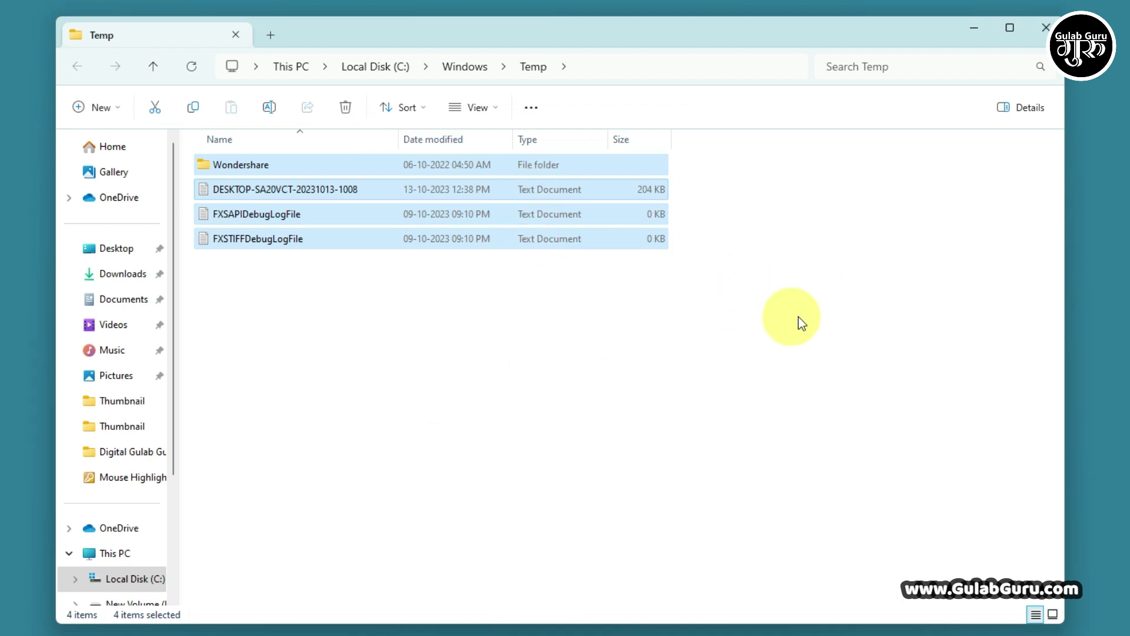
left_click(1046, 30)
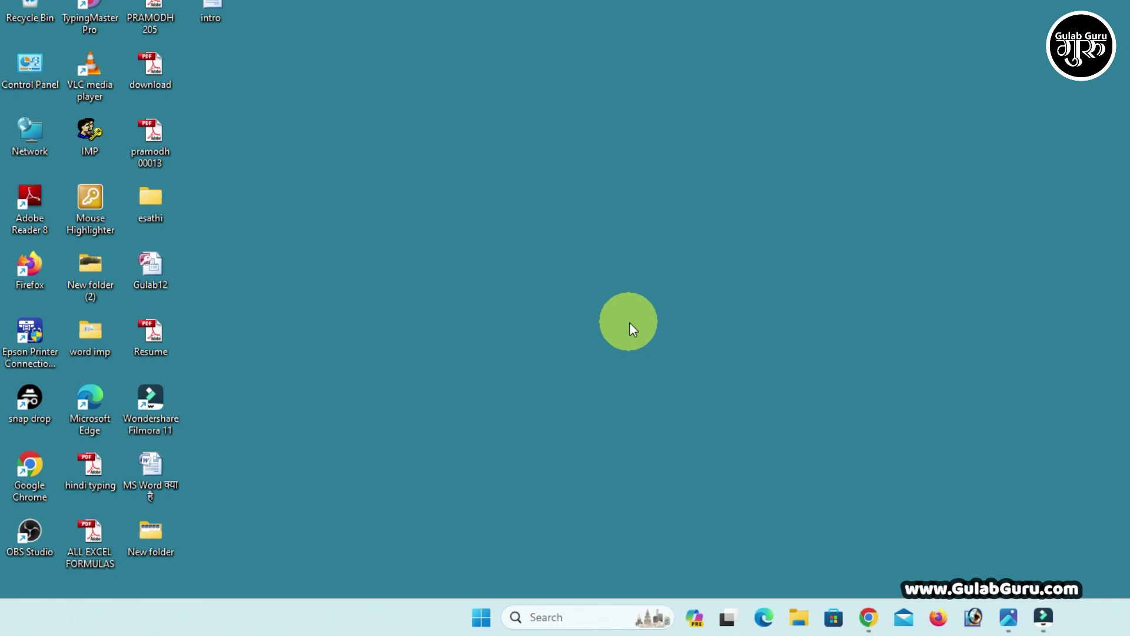
Open the user account's local Temp folder by running the command %TEMP%.
key("super+r")
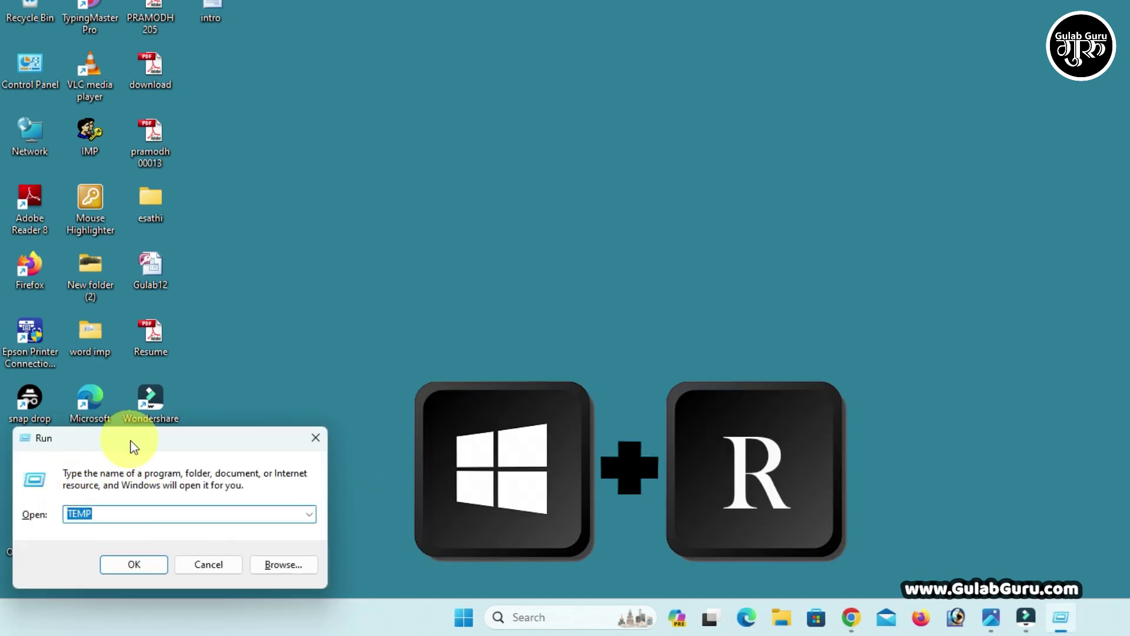
key("BackSpace")
type("%")
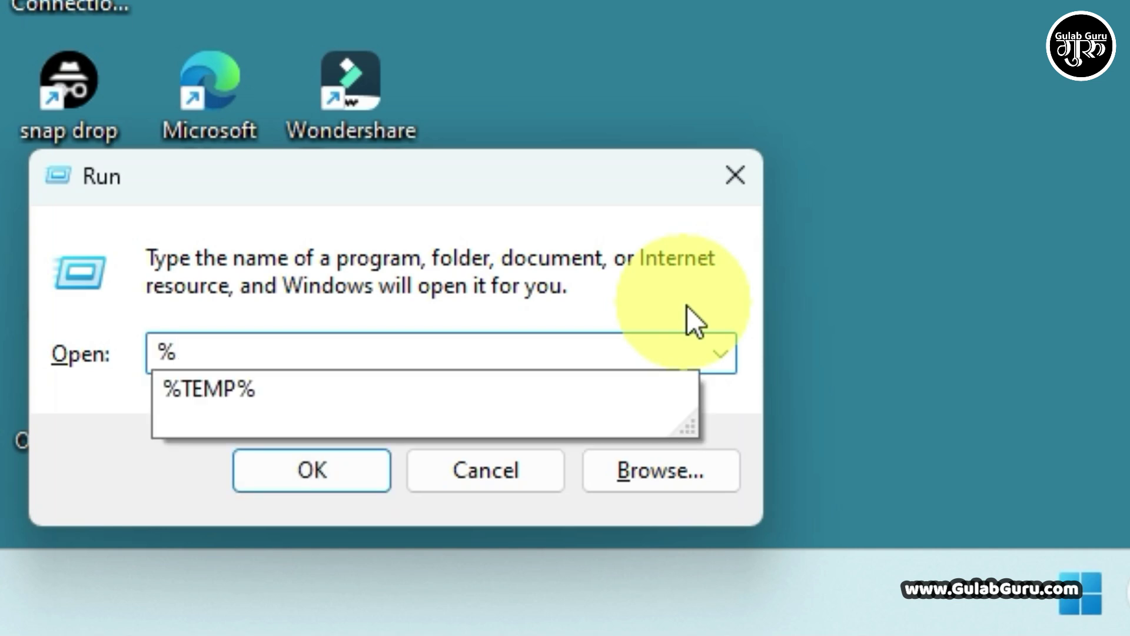
key("Down")
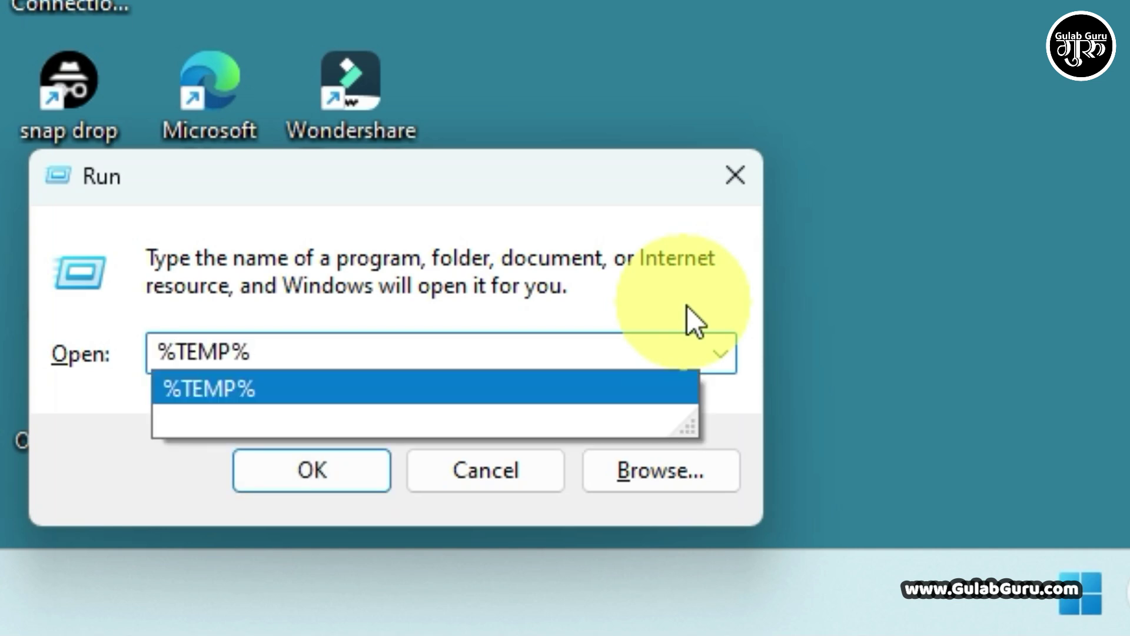
left_click(739, 306)
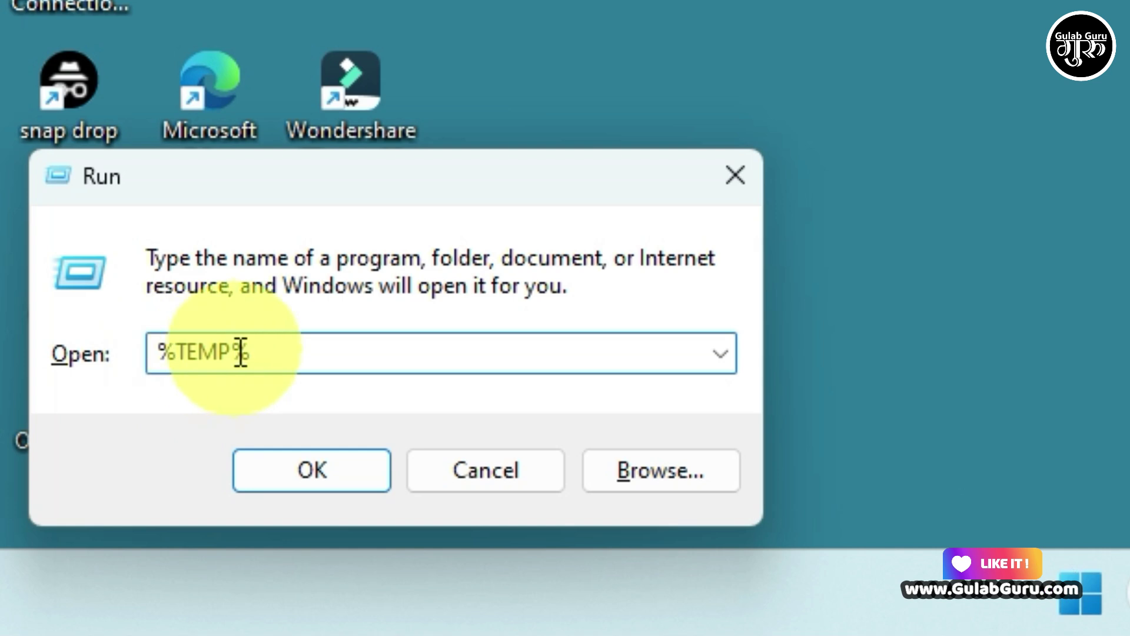
left_click_drag(267, 353, 152, 347)
left_click(305, 348)
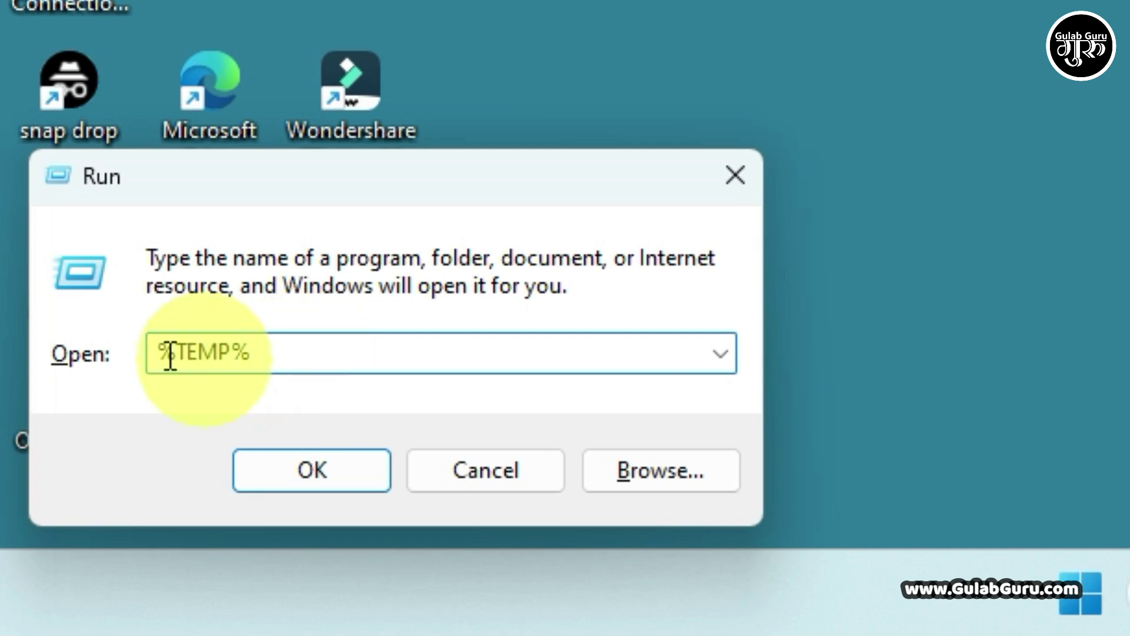
left_click(300, 474)
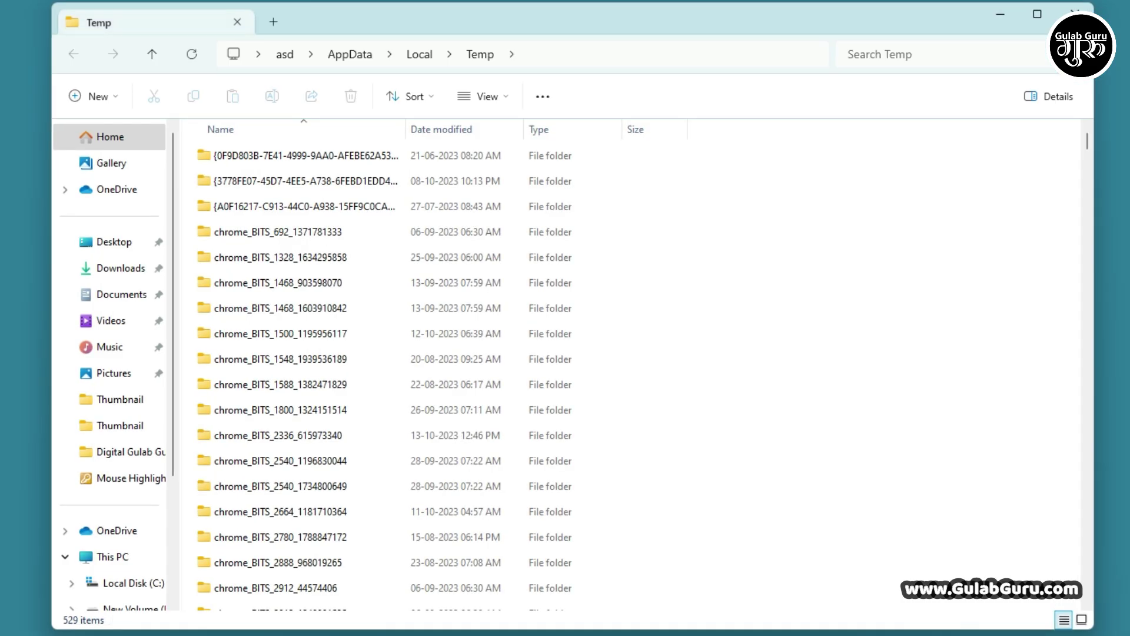
Look through the local AppData Temp folder, then select all its items and delete them.
scroll(575, 402, "down", 15)
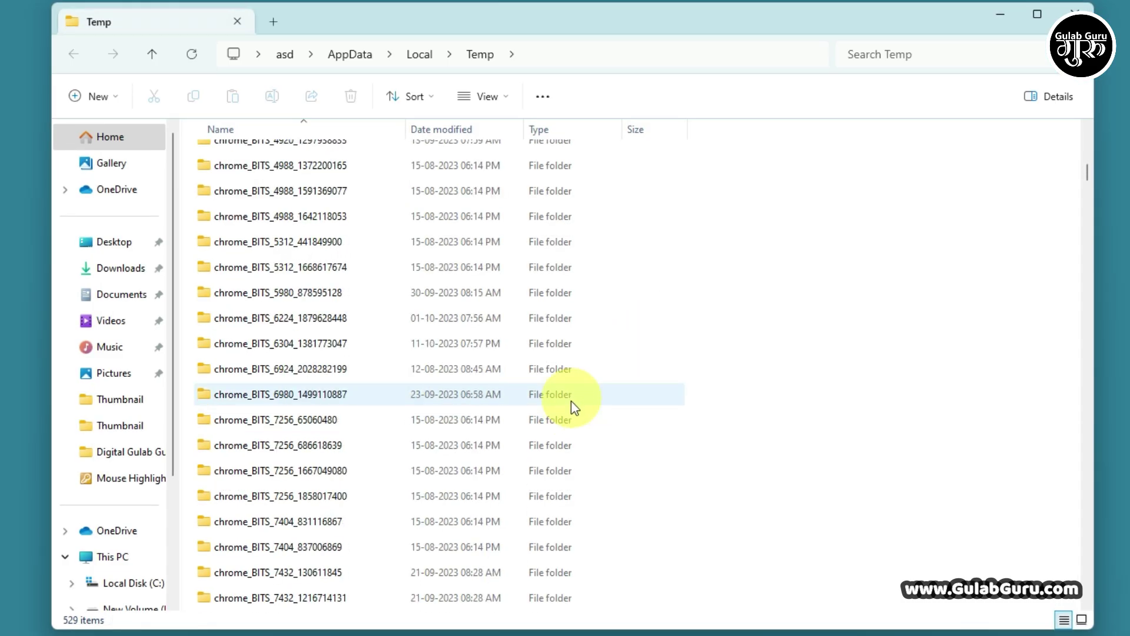
scroll(321, 408, "down", 9)
scroll(322, 412, "down", 10)
scroll(321, 412, "up", 14)
scroll(323, 414, "up", 20)
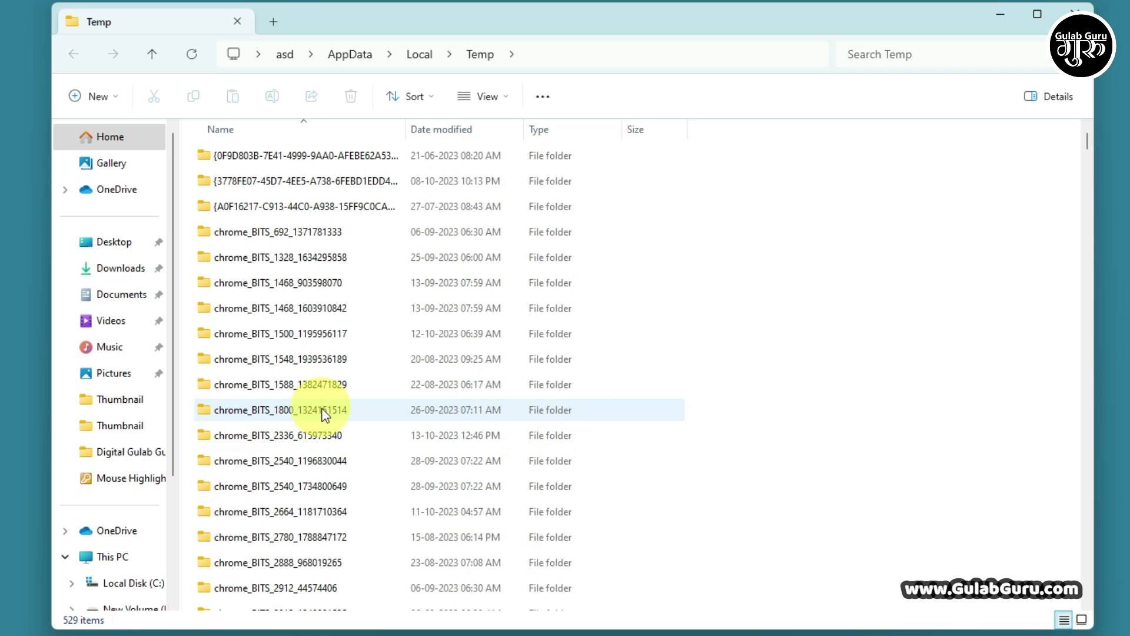
left_click_drag(685, 415, 391, 179)
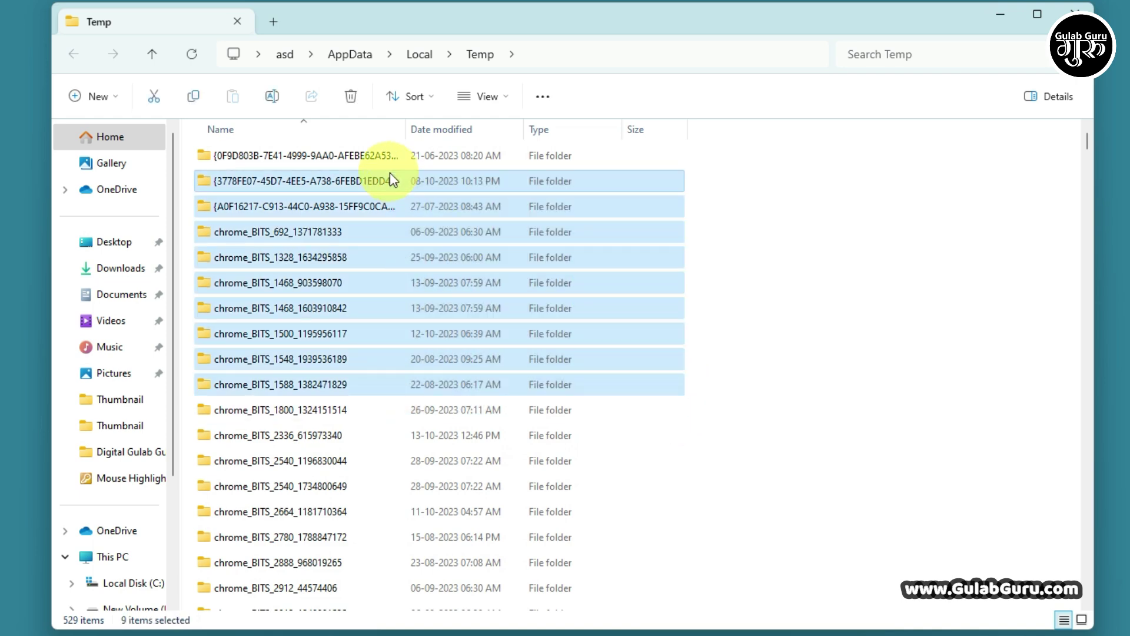
left_click(721, 351)
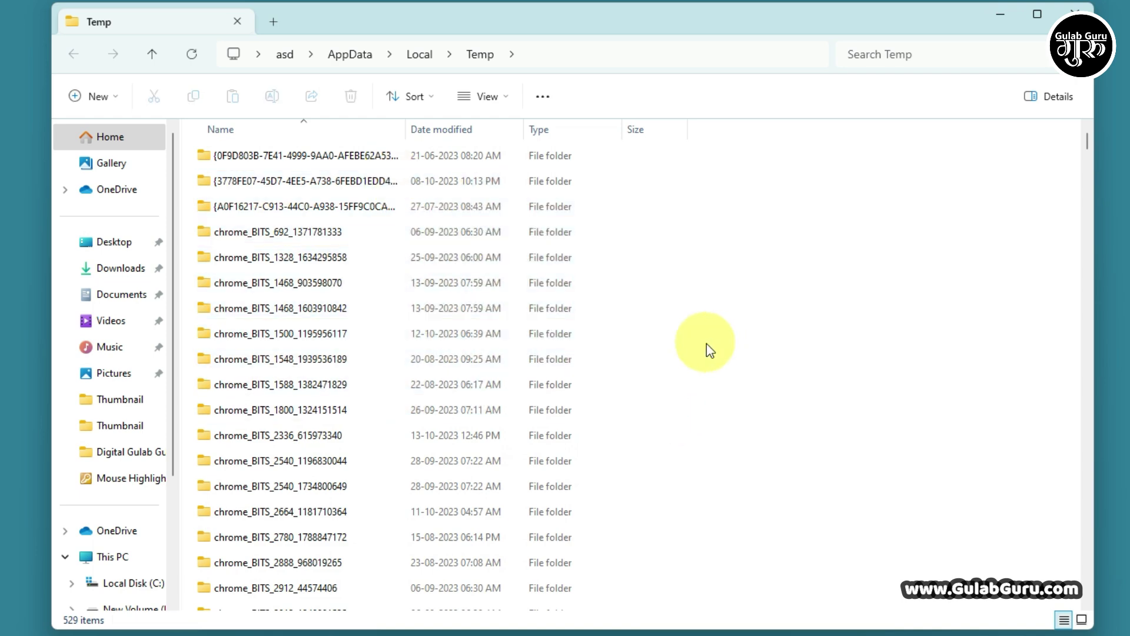
key("ctrl+a")
right_click(438, 172)
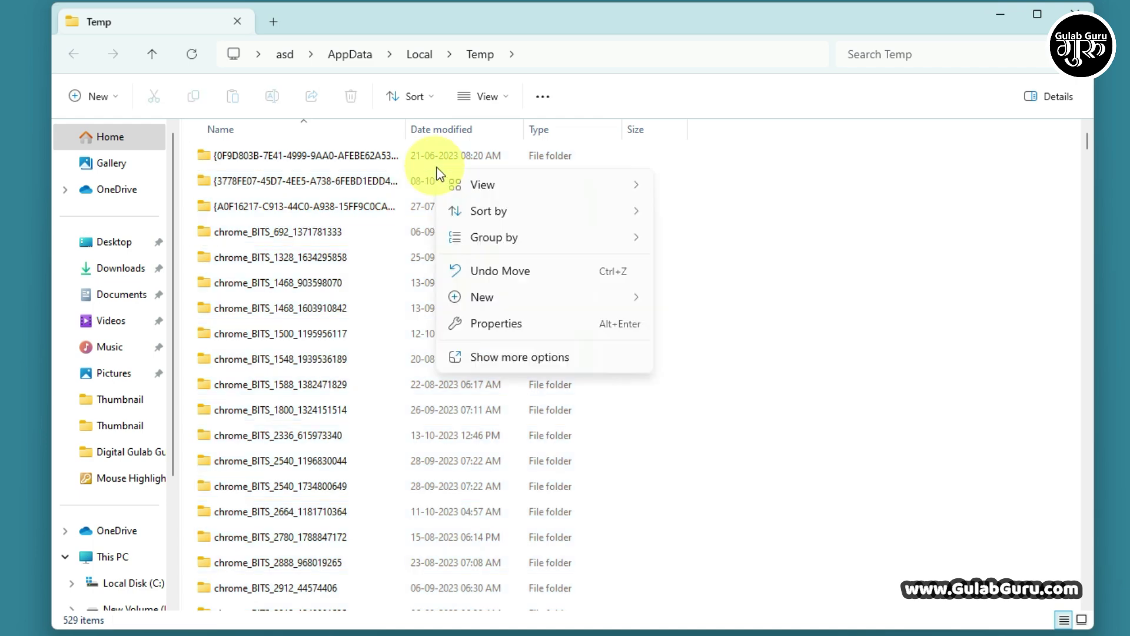
left_click(736, 278)
key("ctrl+a")
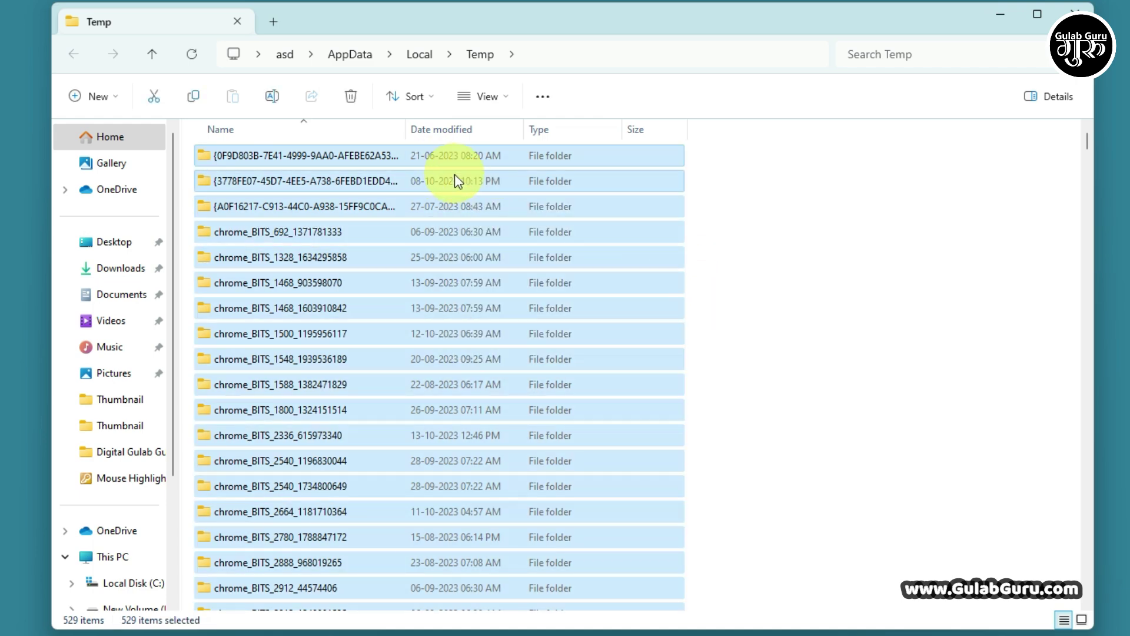
right_click(454, 174)
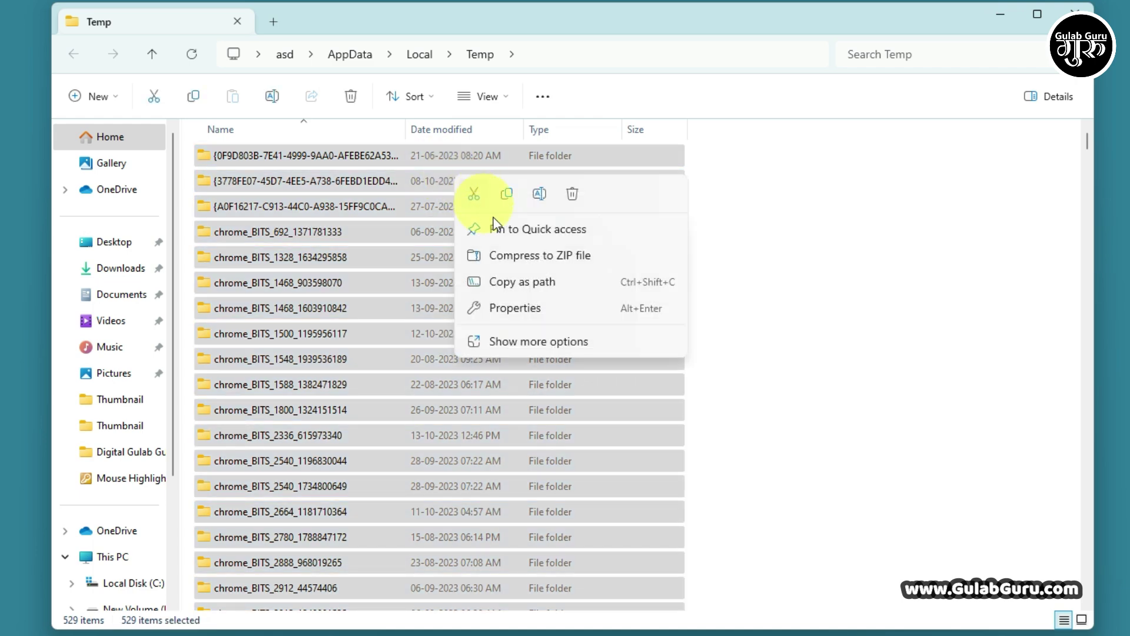
left_click(572, 195)
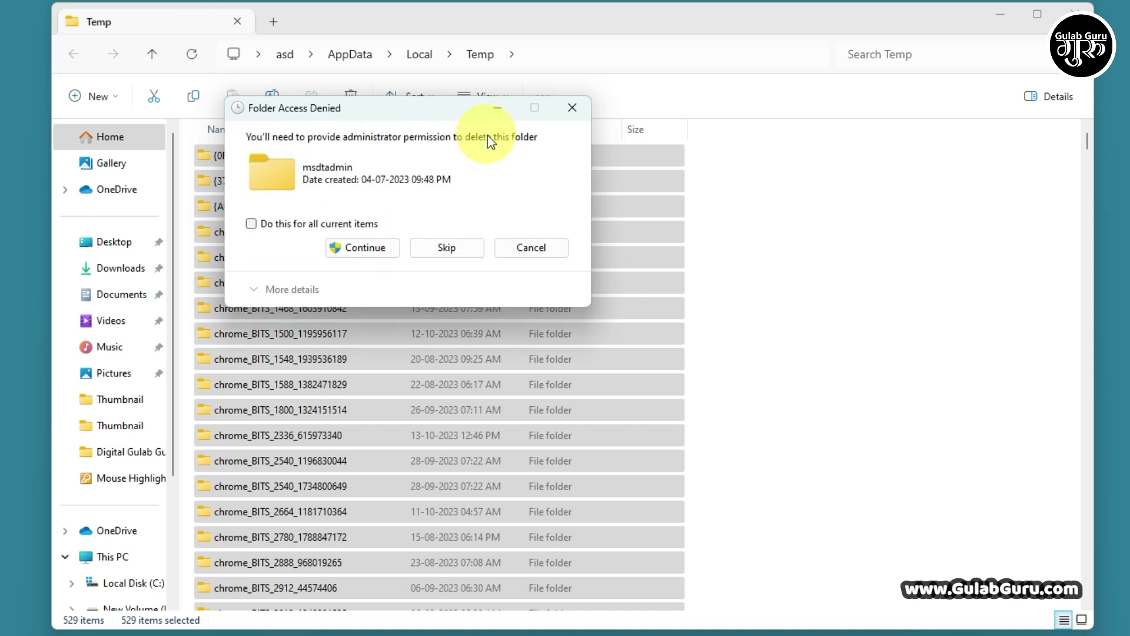
Continue the deletion with administrator permission for the msdtadmin folder and skip the in-use NVIDIA Corporation folder.
left_click(380, 248)
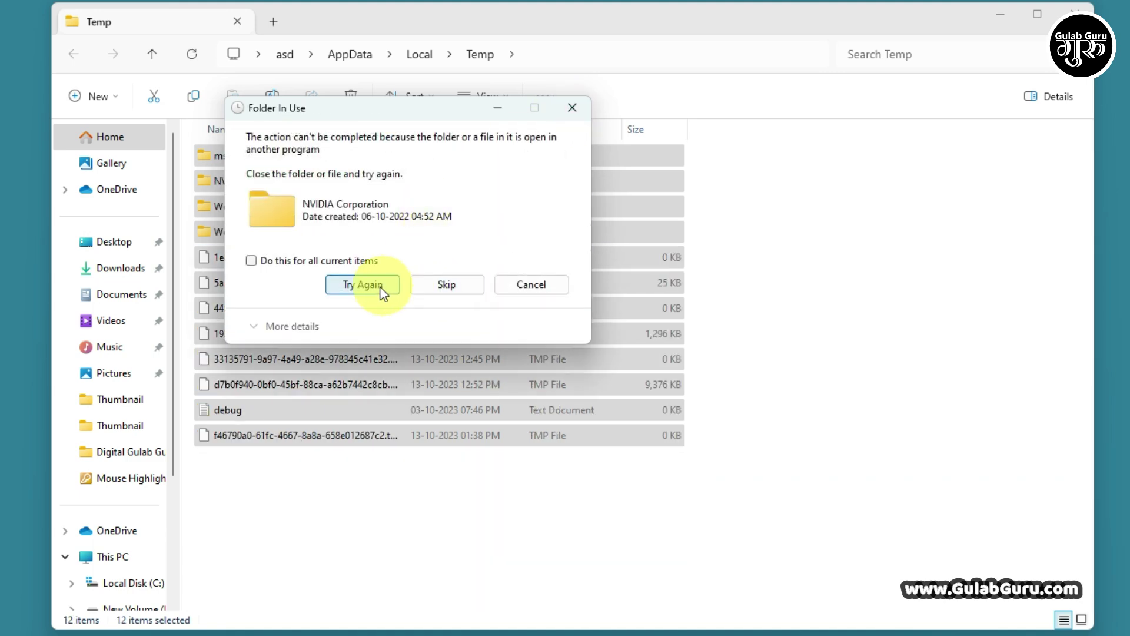
left_click(382, 285)
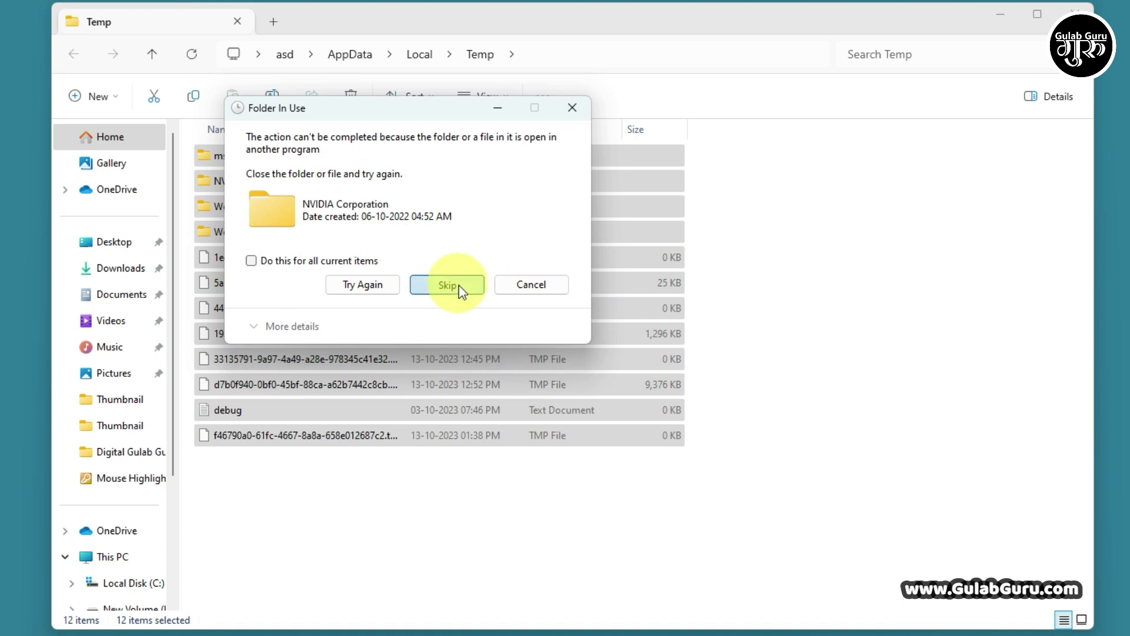
left_click(458, 284)
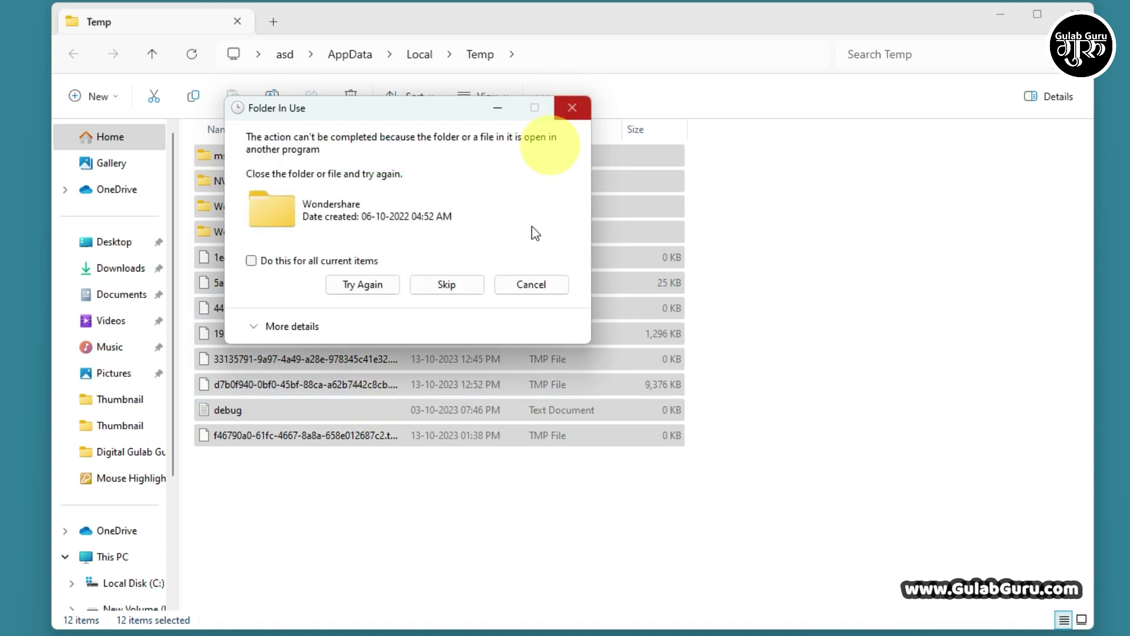
Cancel deleting the in-use Wondershare folder and the remaining items, and close the local Temp folder.
left_click(529, 285)
left_click(574, 107)
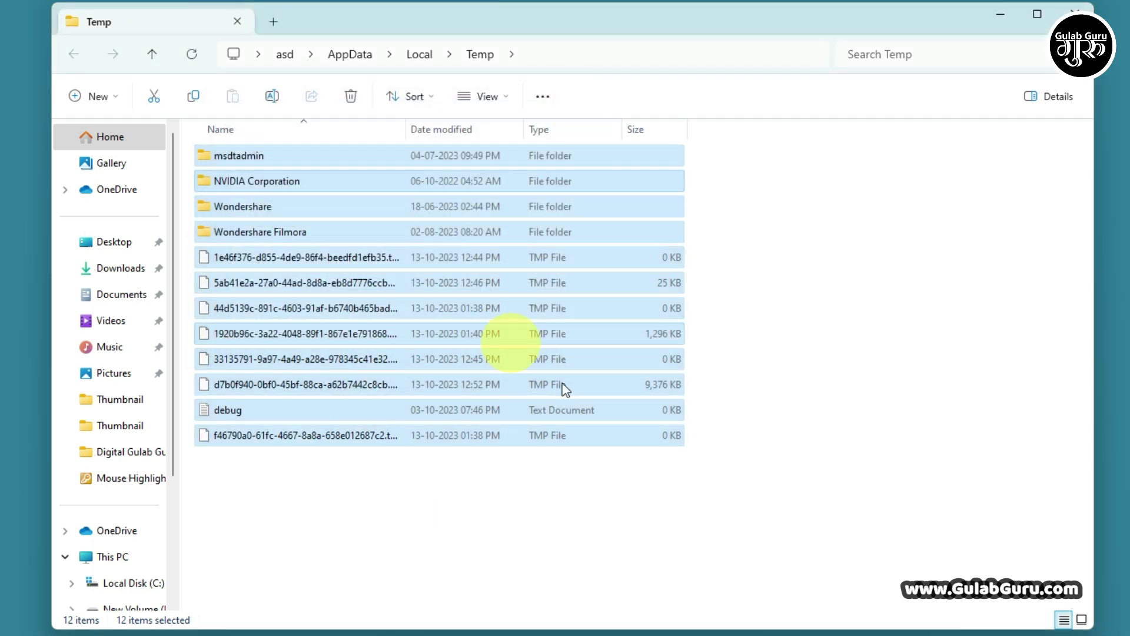
left_click(542, 467)
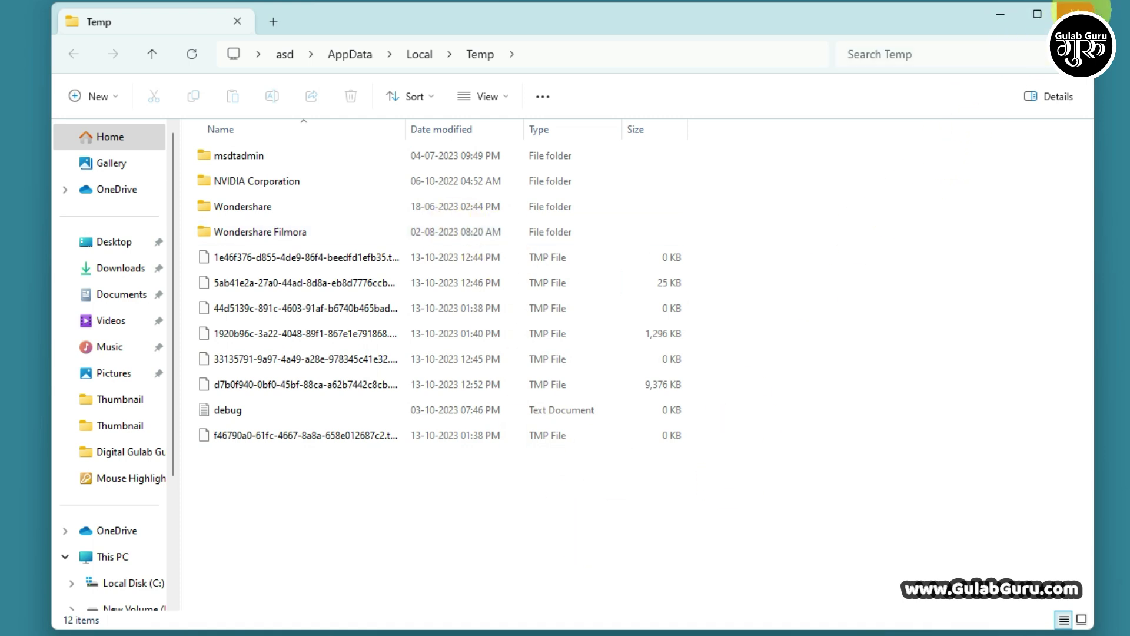
left_click(1077, 11)
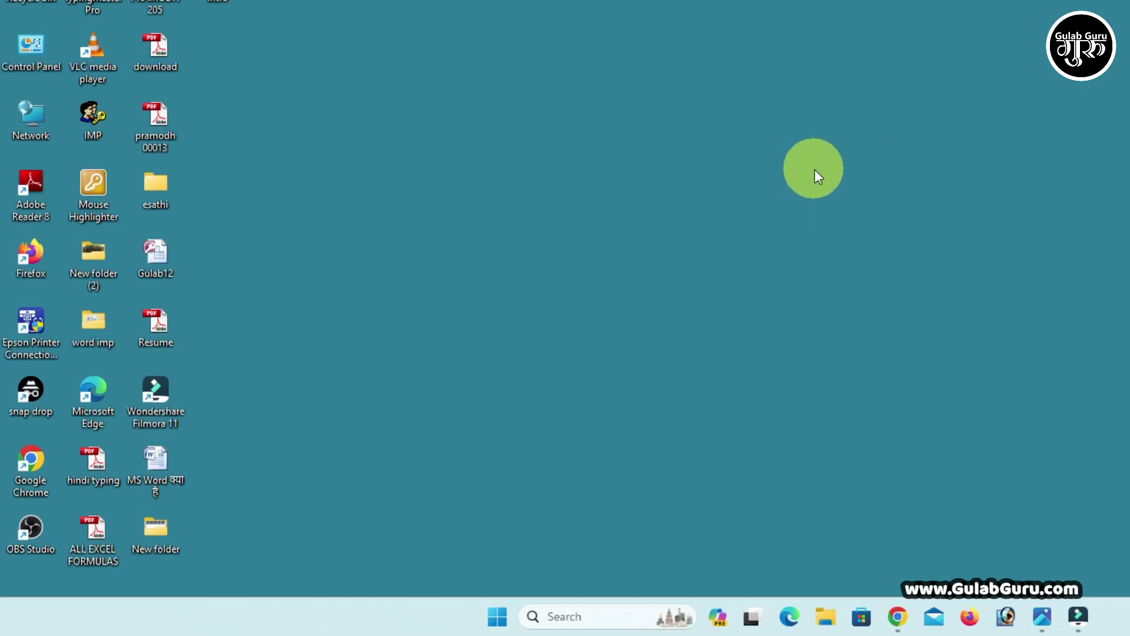
Run the tree command from the Run dialog.
key("super+r")
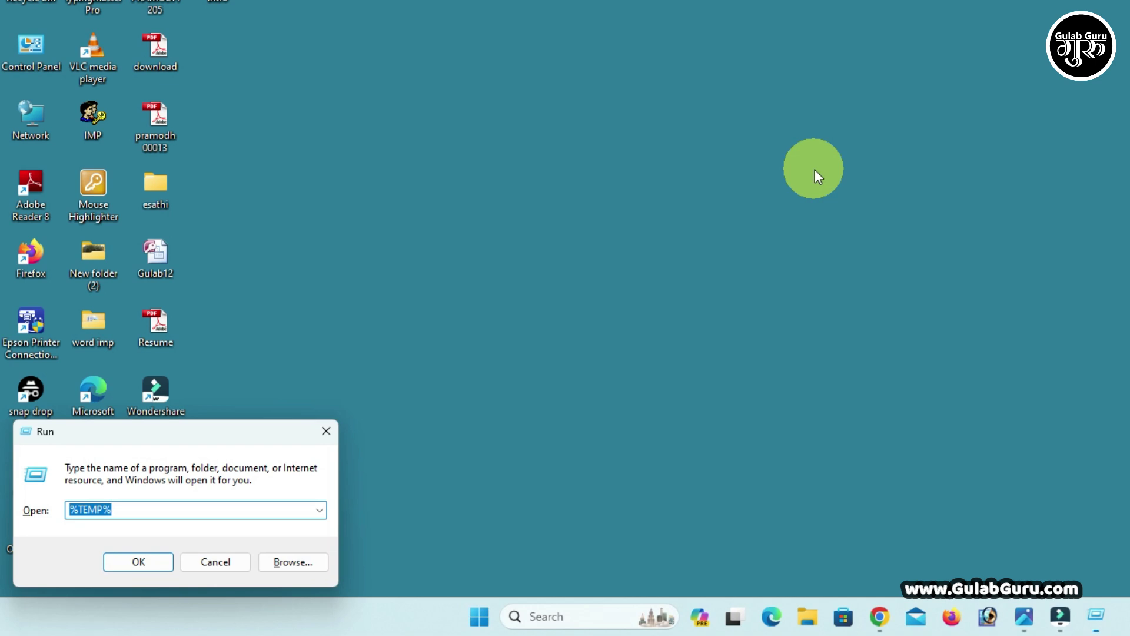
type("tree")
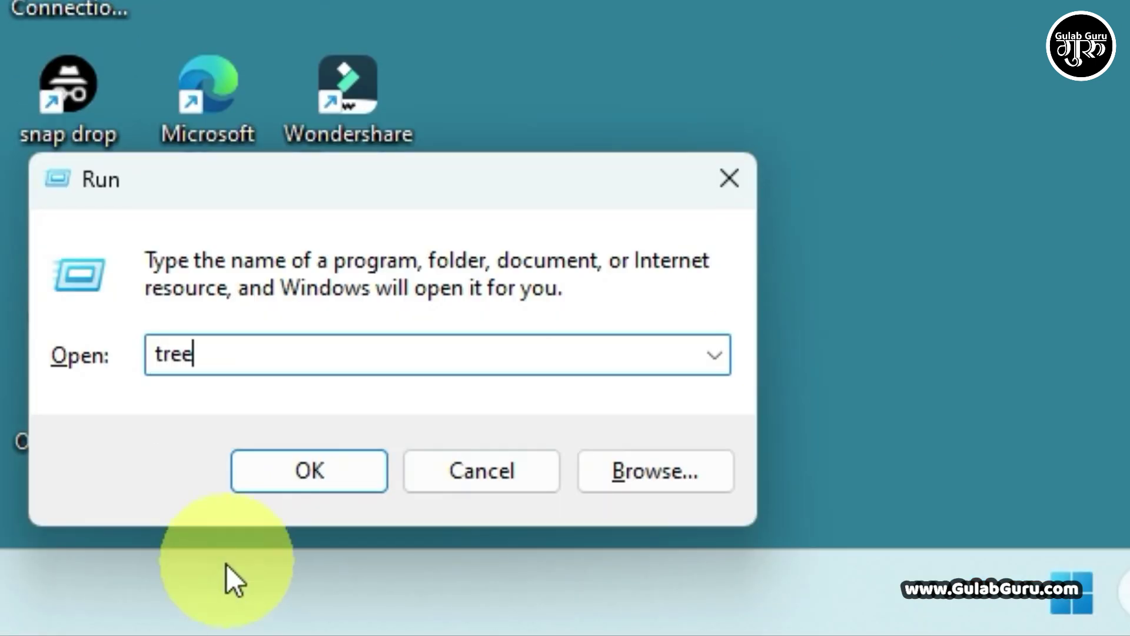
left_click(317, 471)
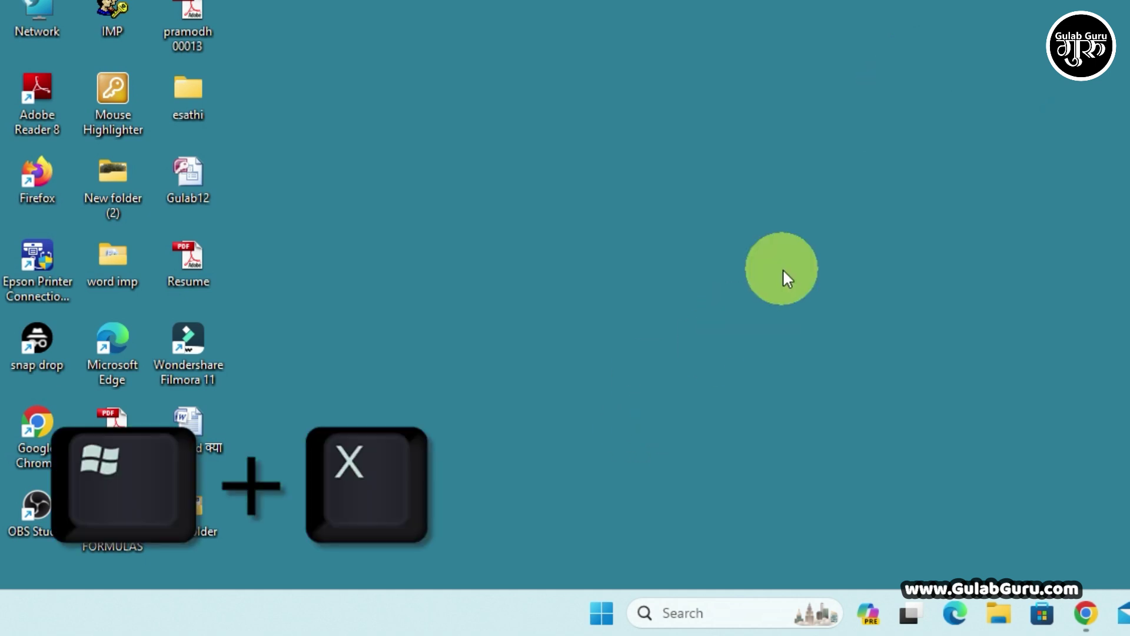
Open Task Manager and show the list of startup apps.
key("super+x")
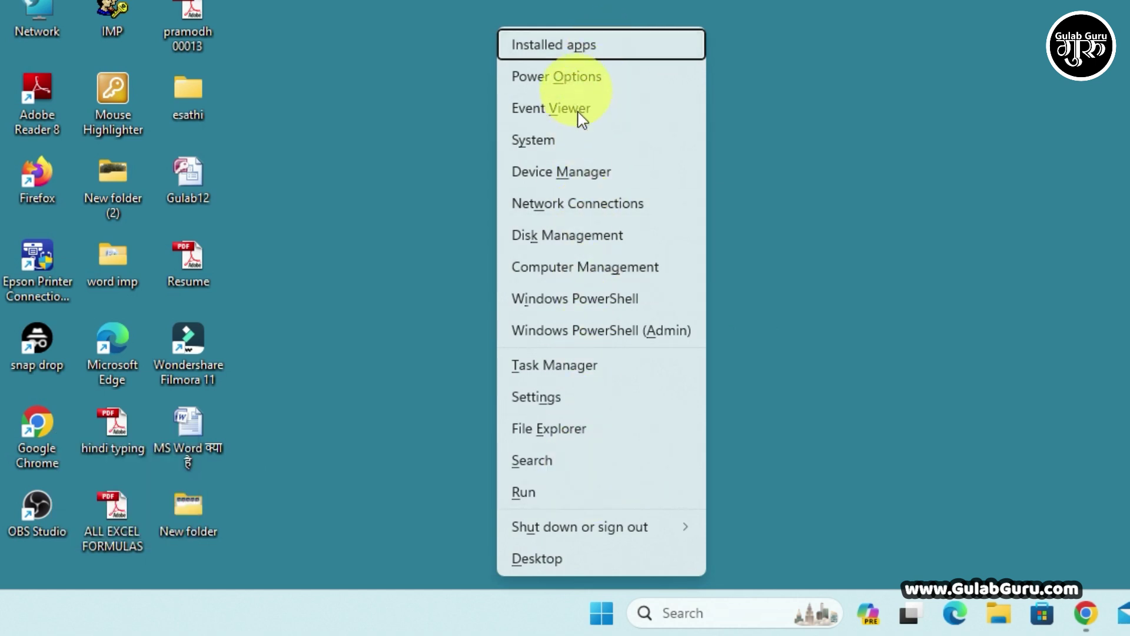
left_click(555, 366)
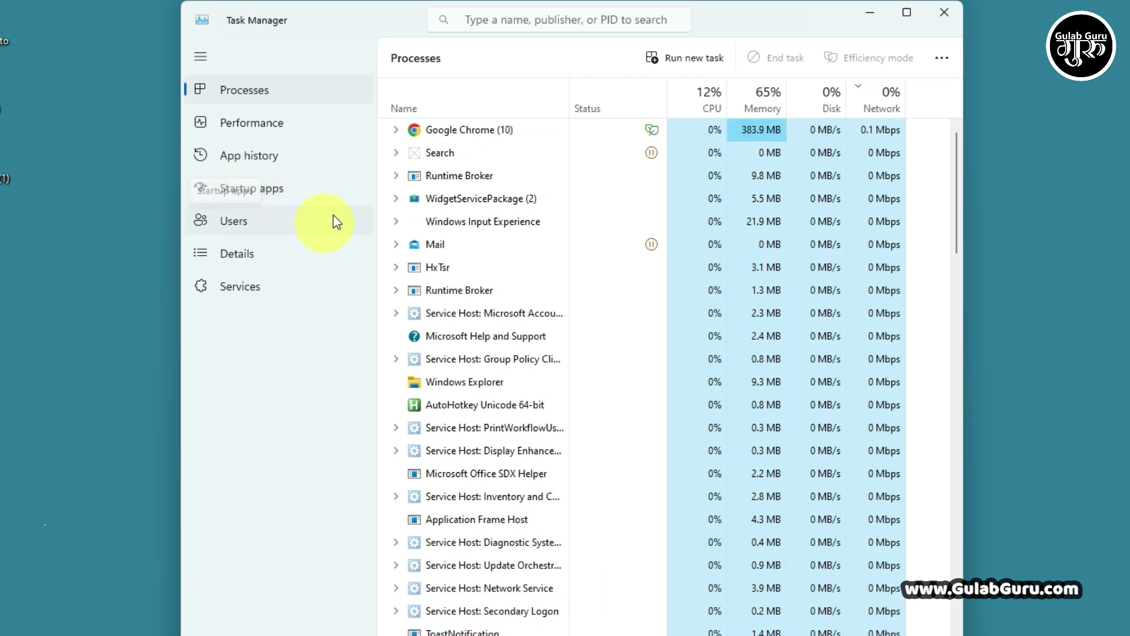
left_click(273, 193)
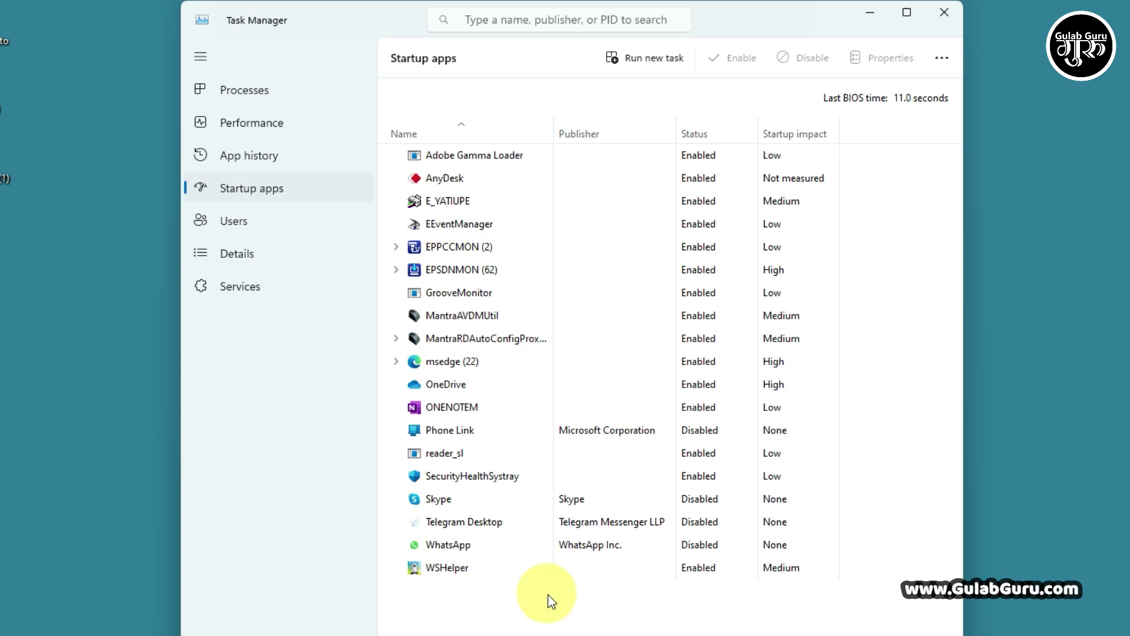
Check the enable and disable options offered for the WSHelper and WhatsApp startup apps without changing either one.
left_click(618, 545)
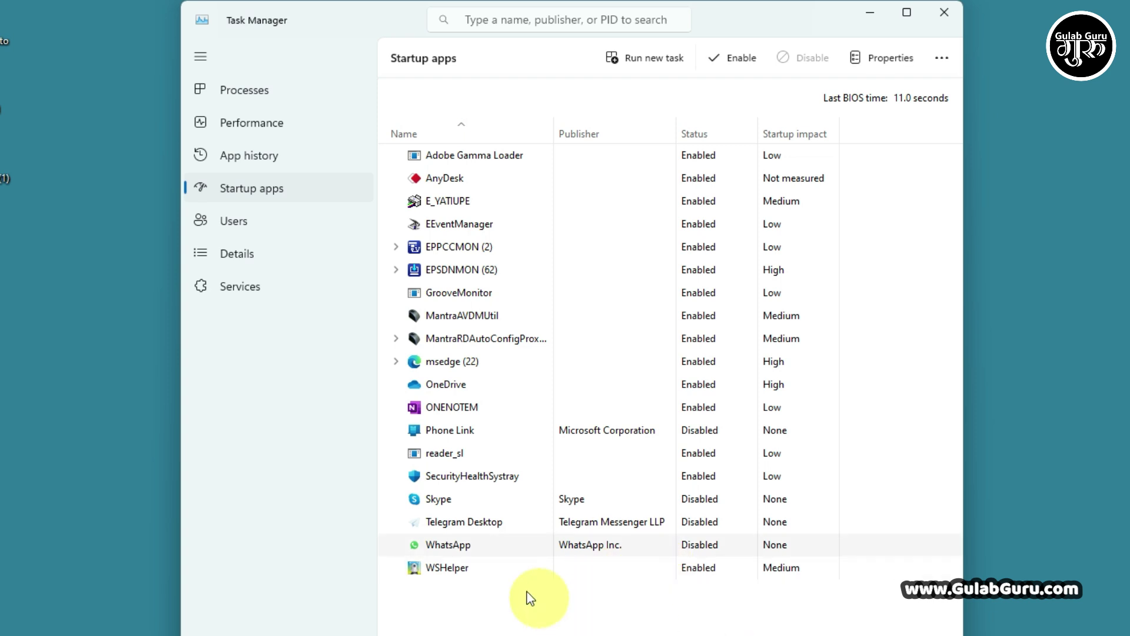
right_click(506, 567)
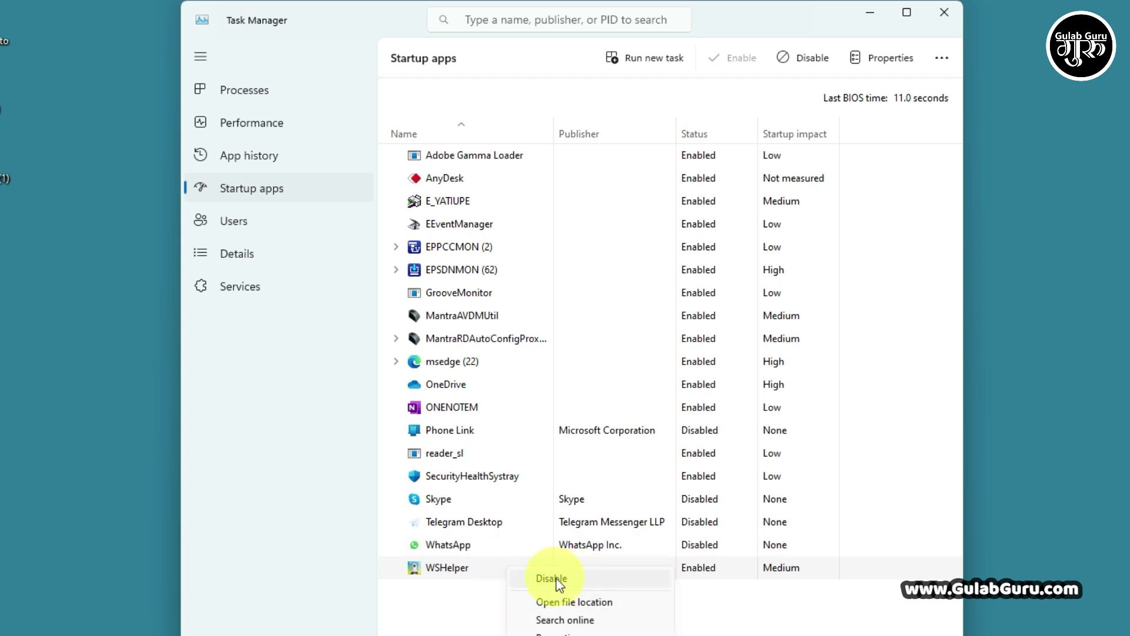
left_click(751, 601)
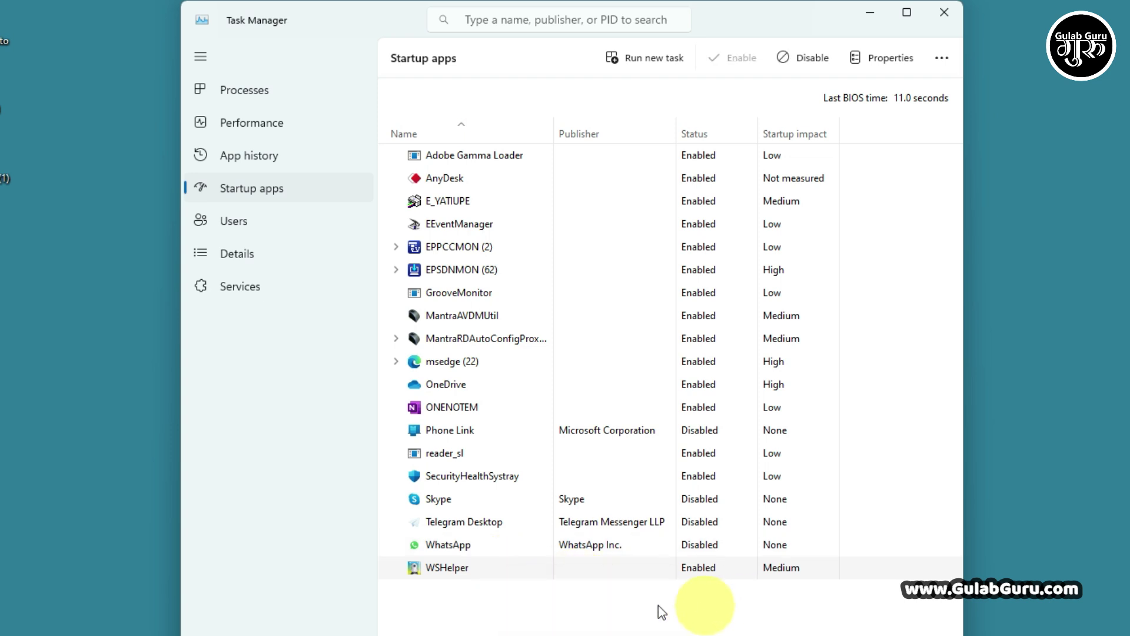
right_click(502, 552)
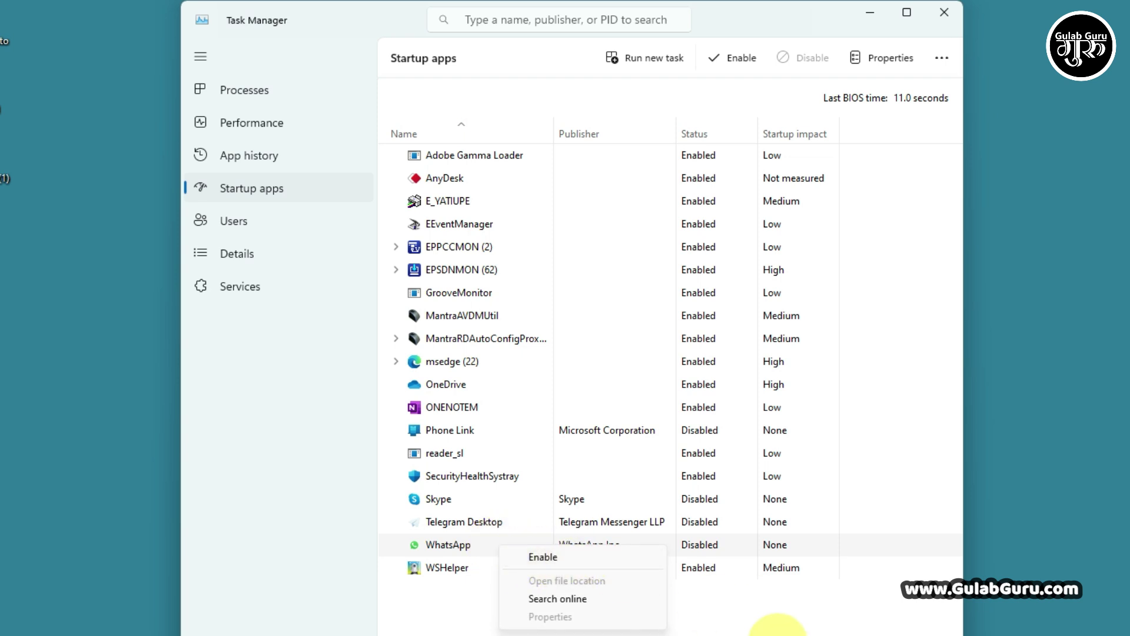
left_click(777, 633)
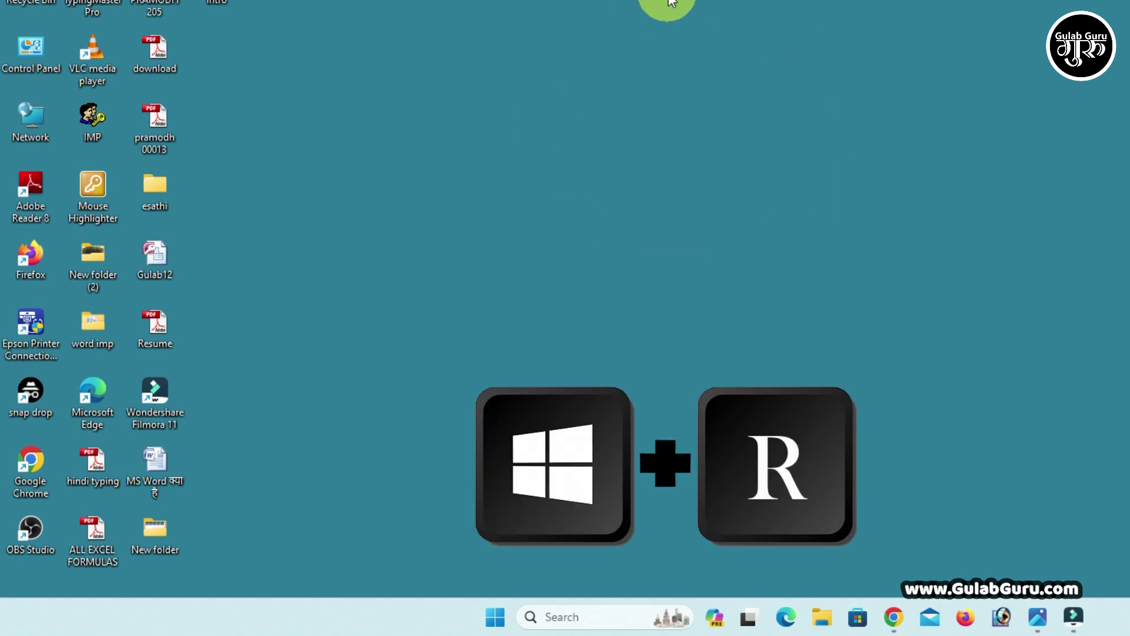
Open the Windows Prefetch folder by running the command prefetch, and grant permanent access to it.
key("super+r")
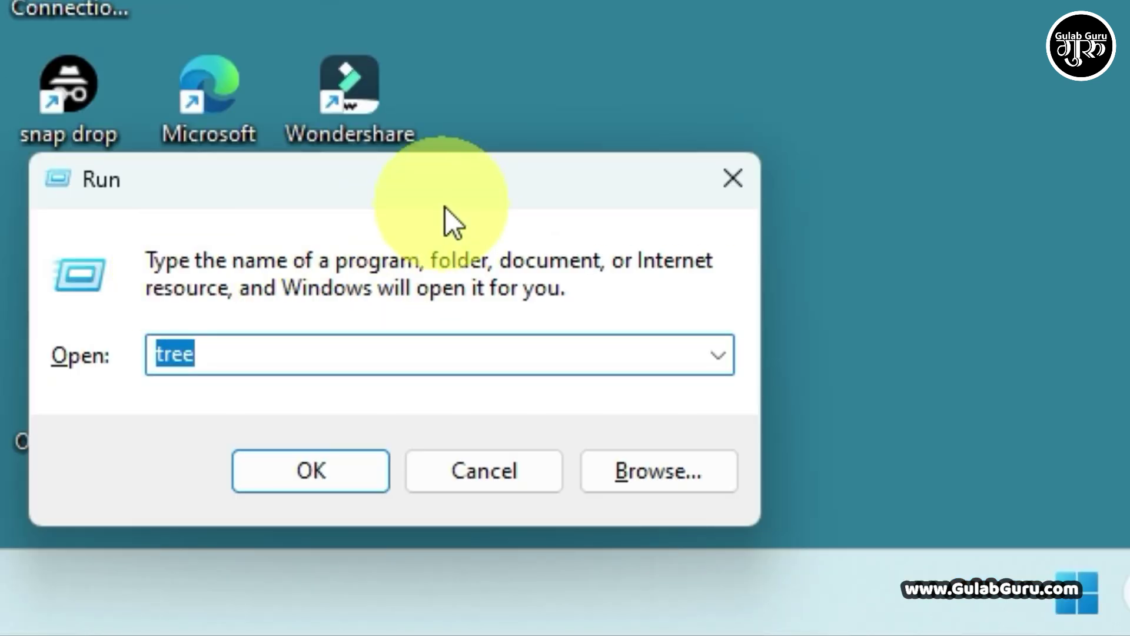
type("prefetch")
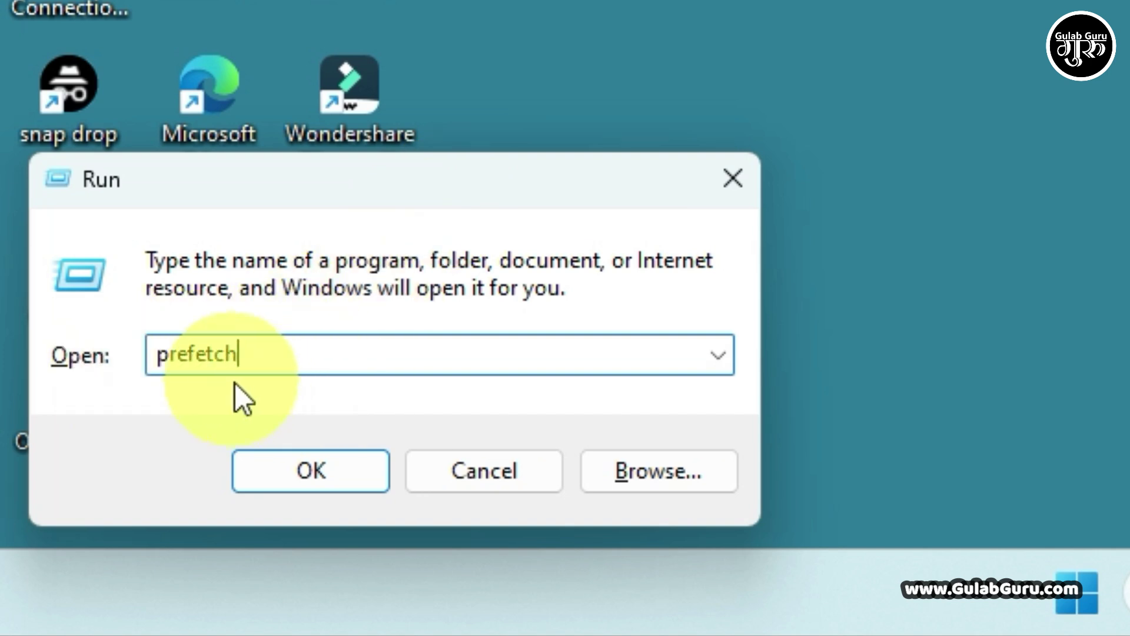
left_click(309, 479)
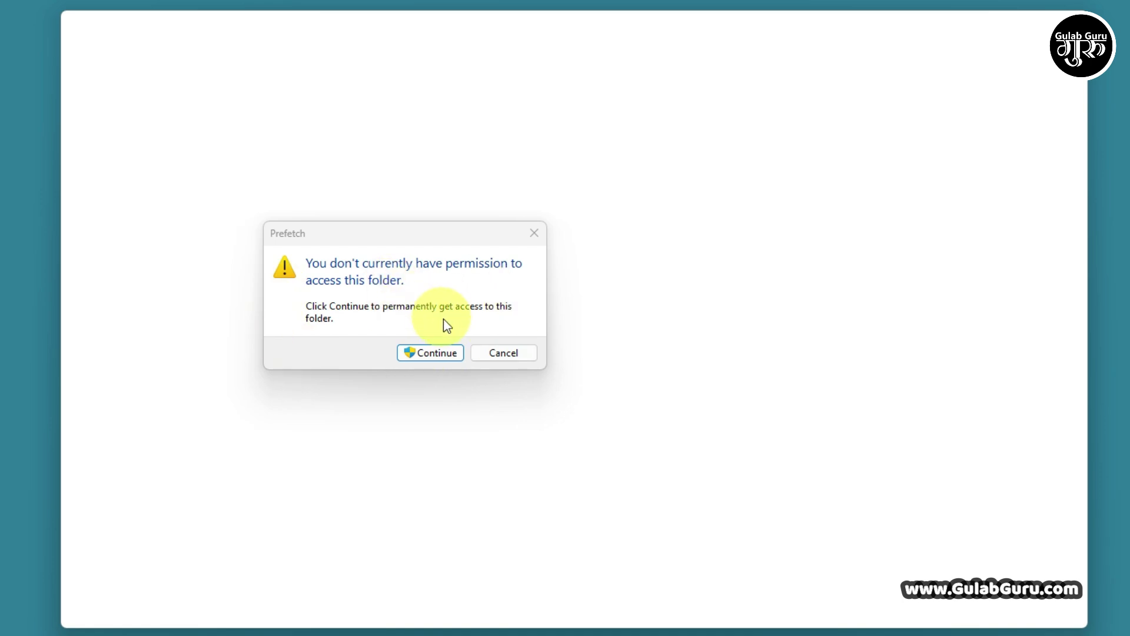
left_click(437, 355)
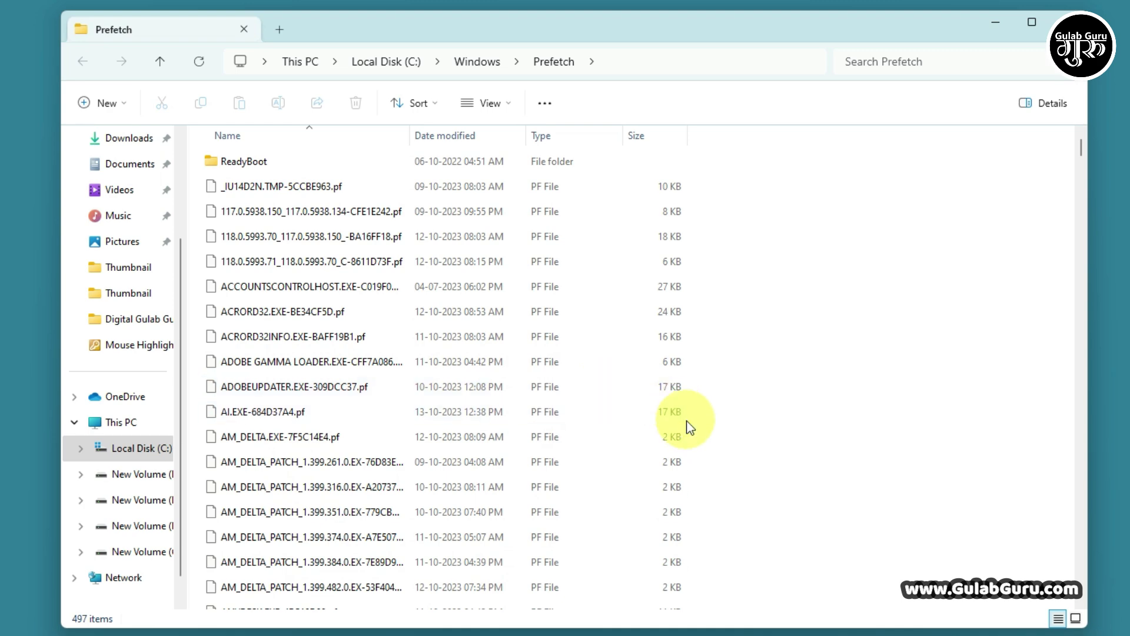
Select all items in the Prefetch folder, delete them, and dismiss the prompts for files in use.
scroll(722, 436, "down", 15)
scroll(723, 439, "down", 12)
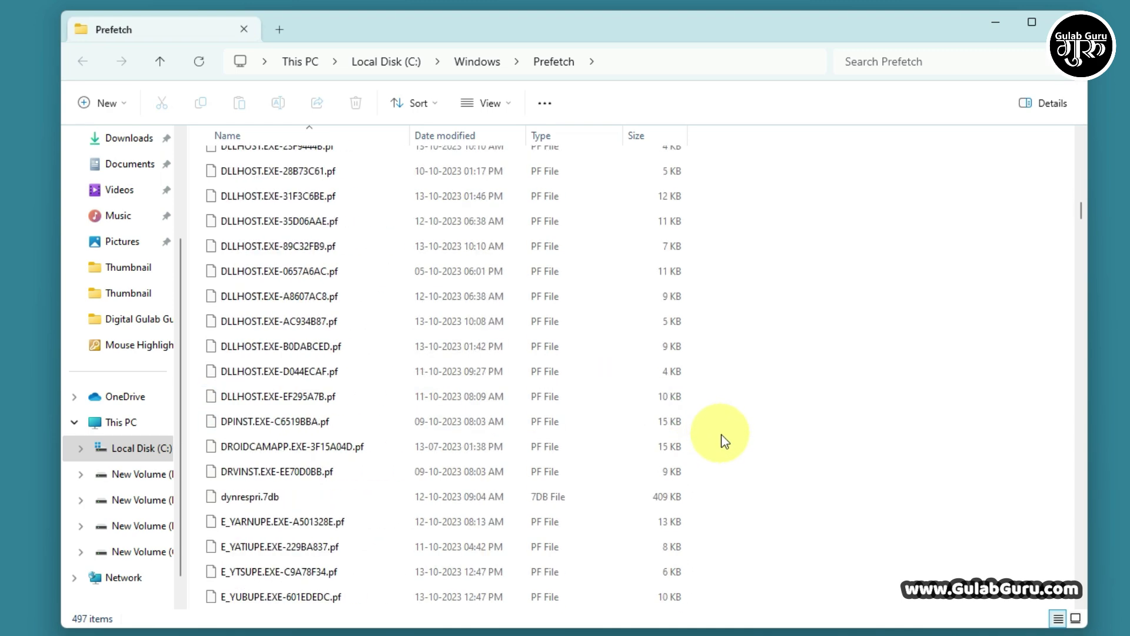
scroll(476, 450, "down", 3)
scroll(478, 450, "down", 20)
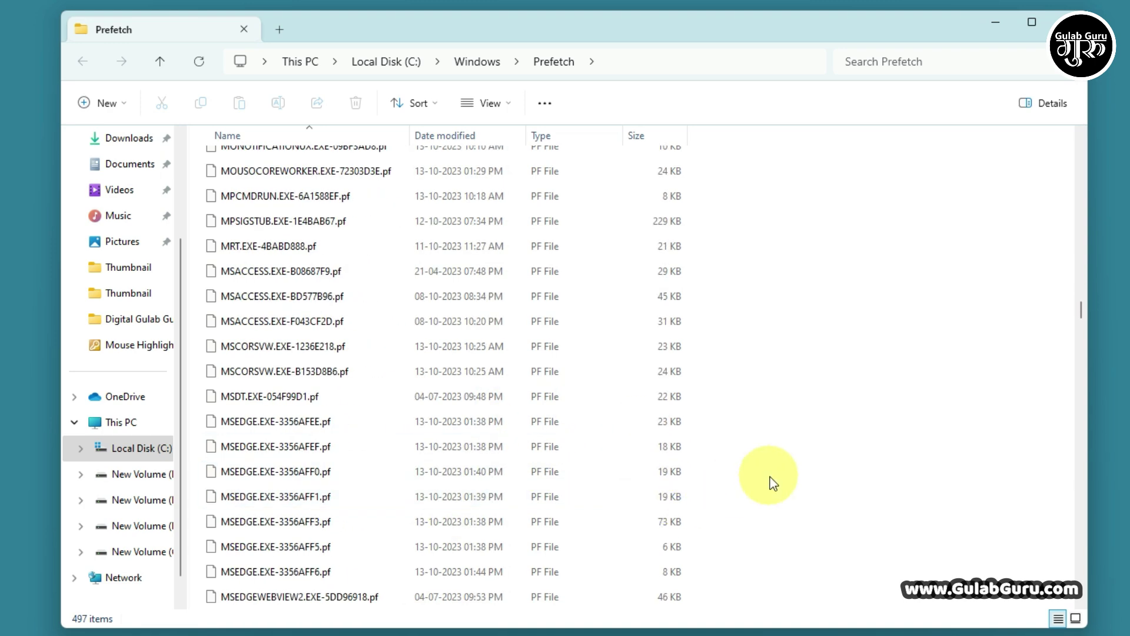
scroll(631, 465, "up", 20)
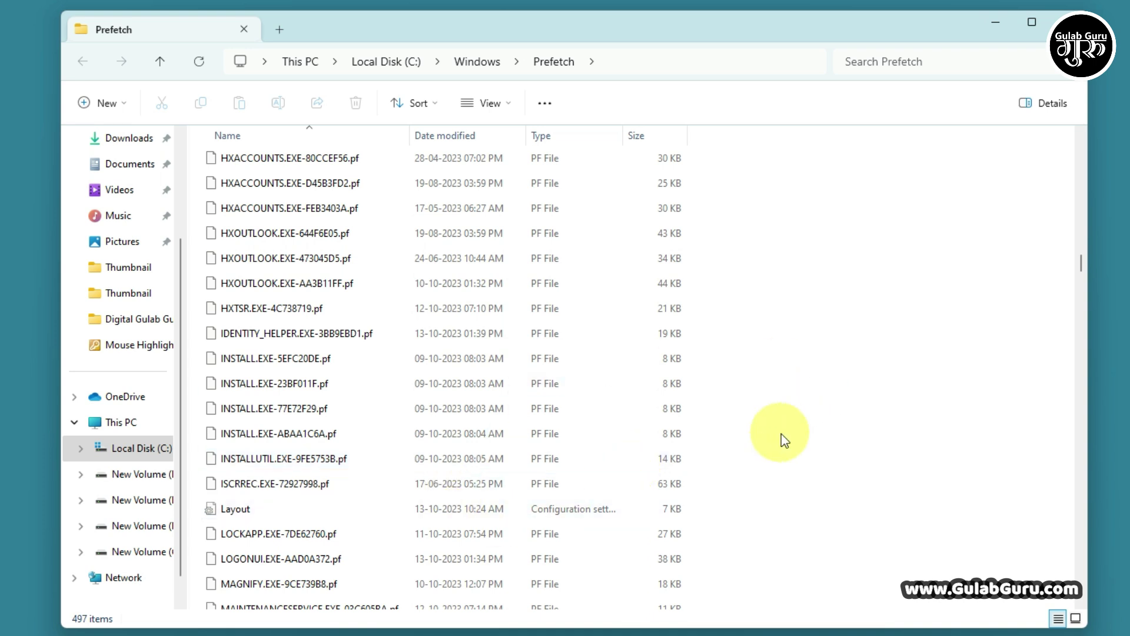
left_click_drag(828, 478, 448, 191)
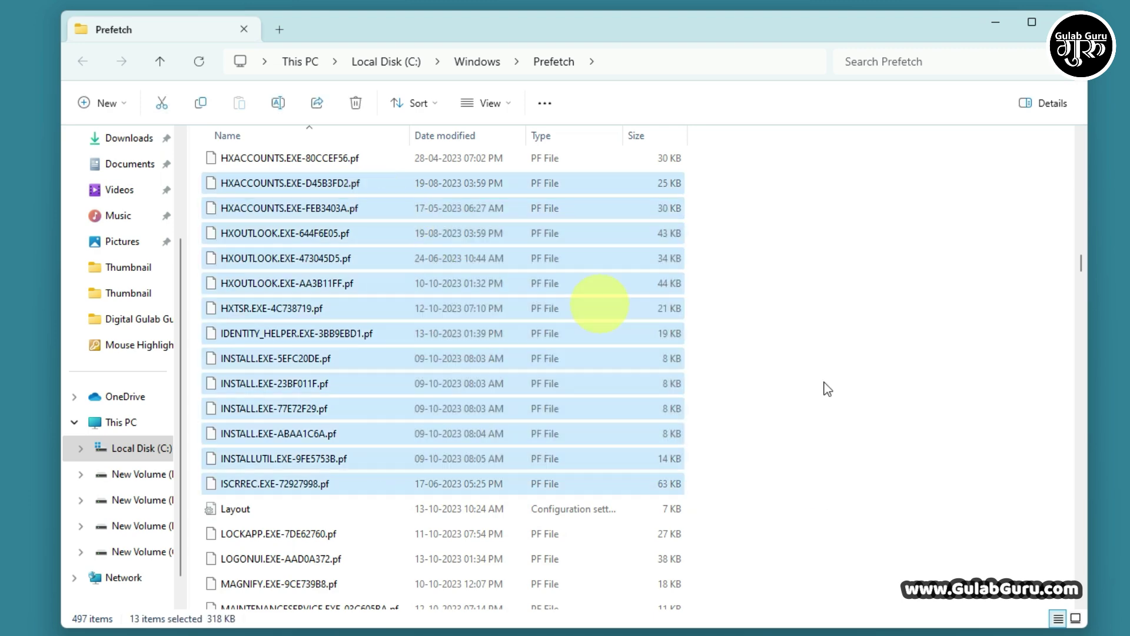
left_click(841, 396)
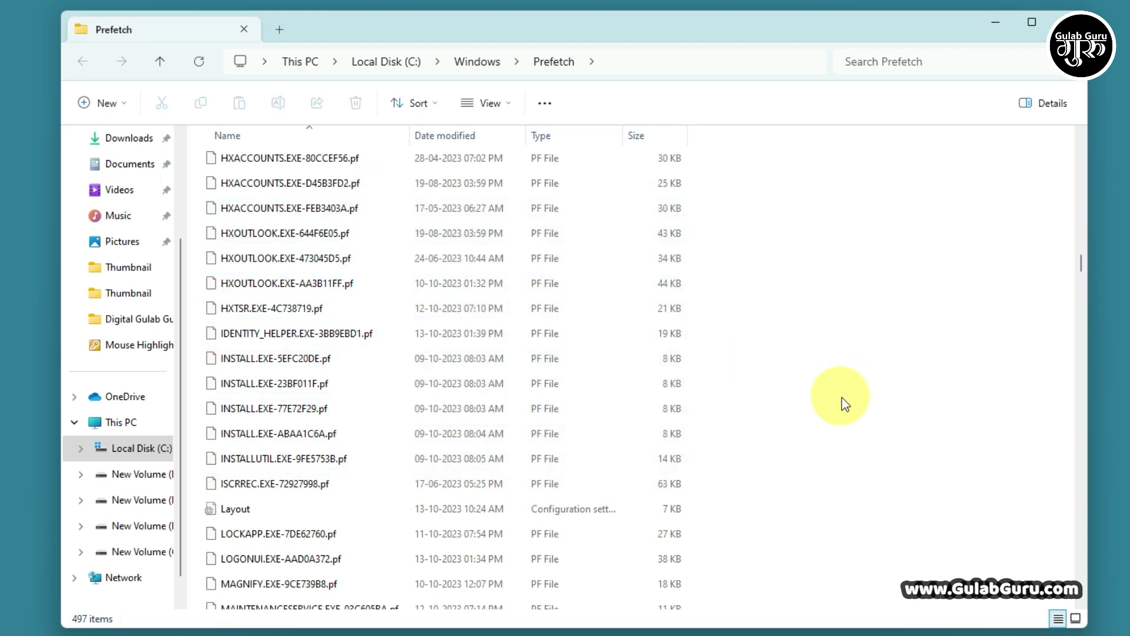
key("ctrl+a")
right_click(450, 209)
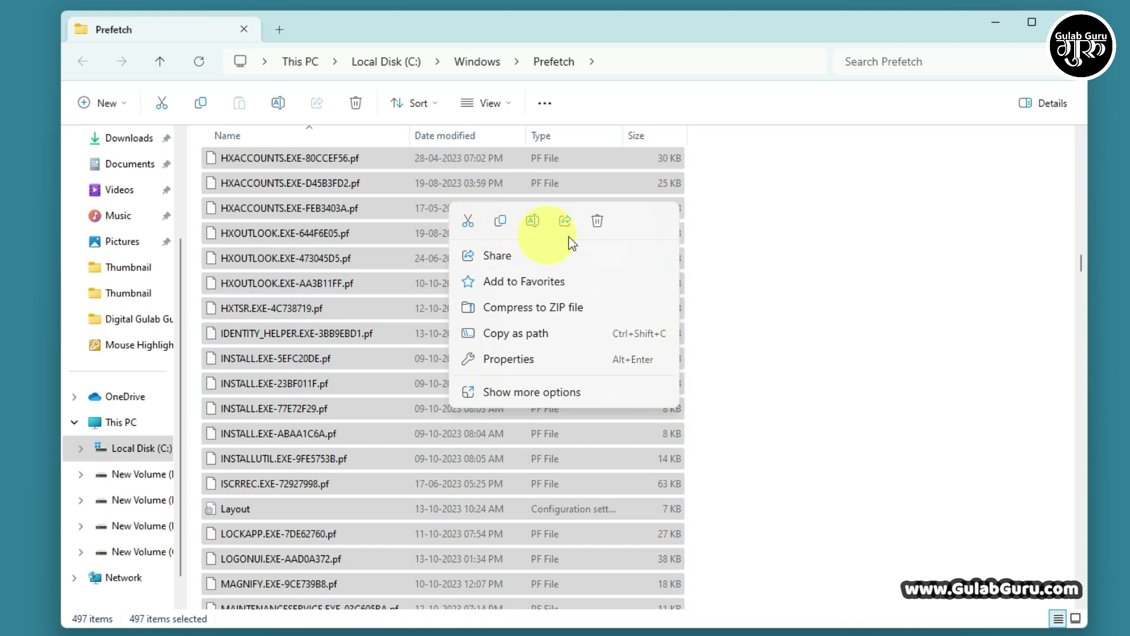
left_click(602, 223)
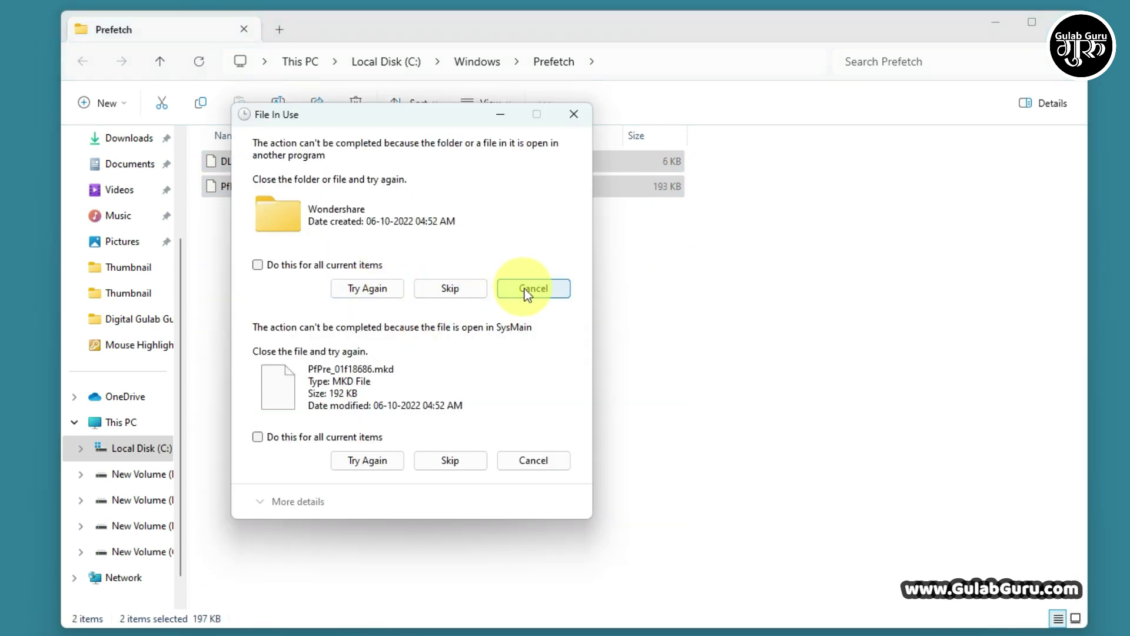
left_click(574, 114)
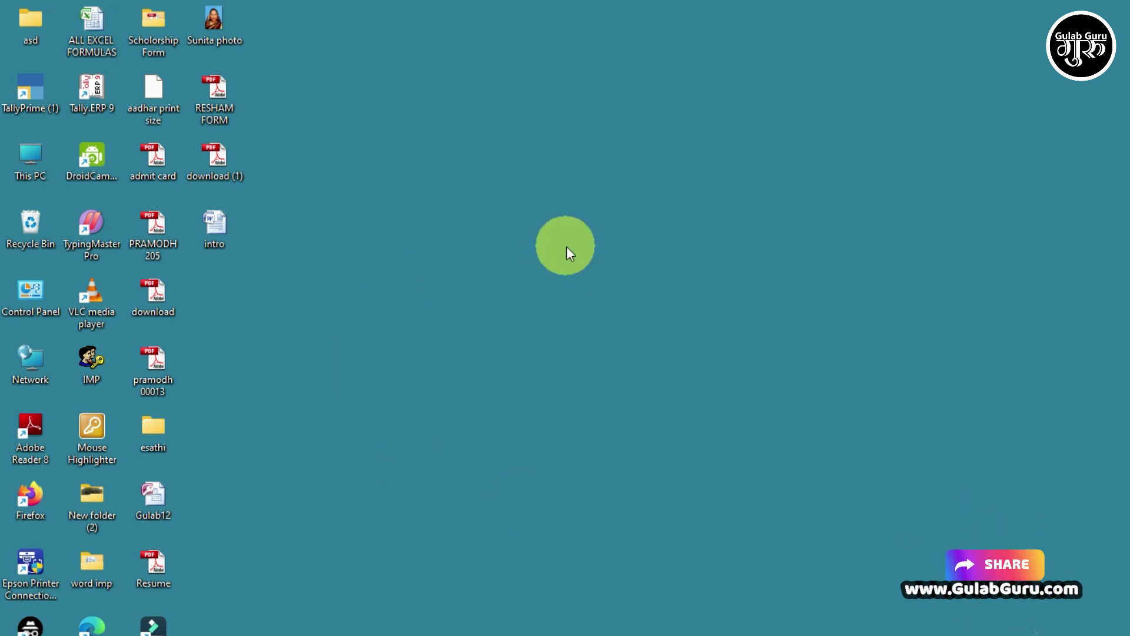
View the computer's drives in This PC and close its window.
double_click(30, 154)
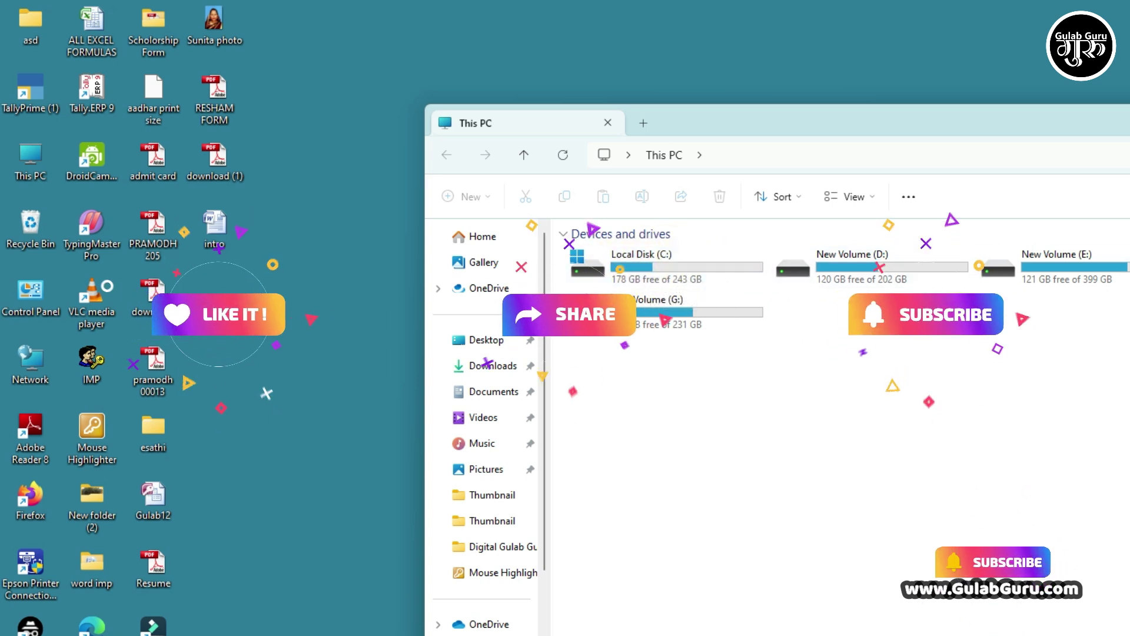
left_click(608, 122)
right_click(567, 146)
left_click(632, 213)
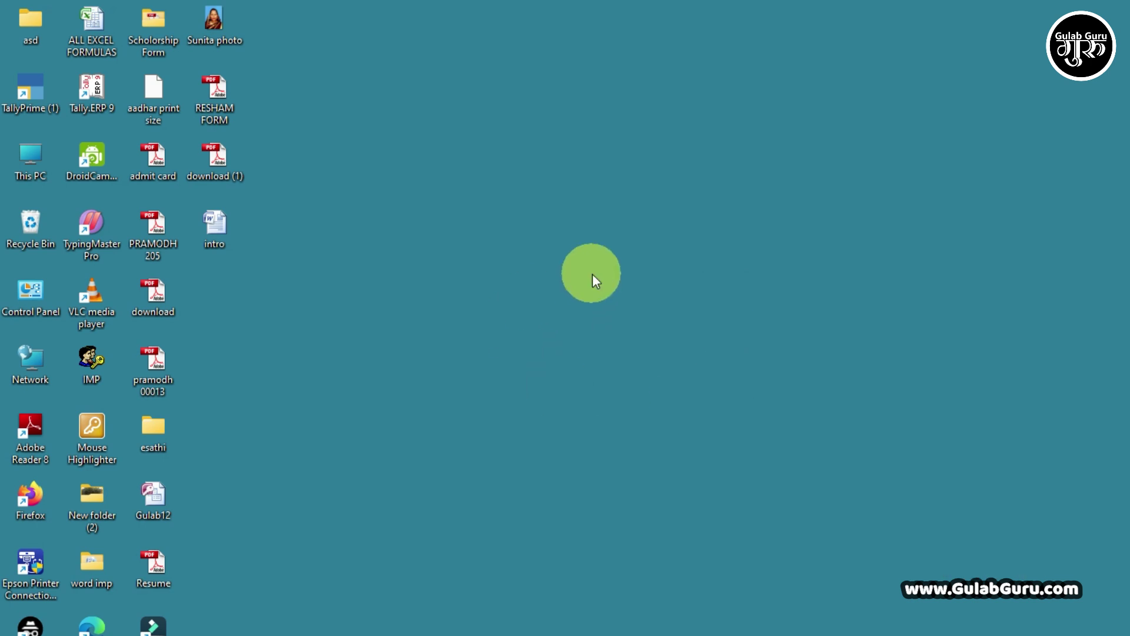
Open Disk Cleanup by running the command cleanmgr.
key("super+r")
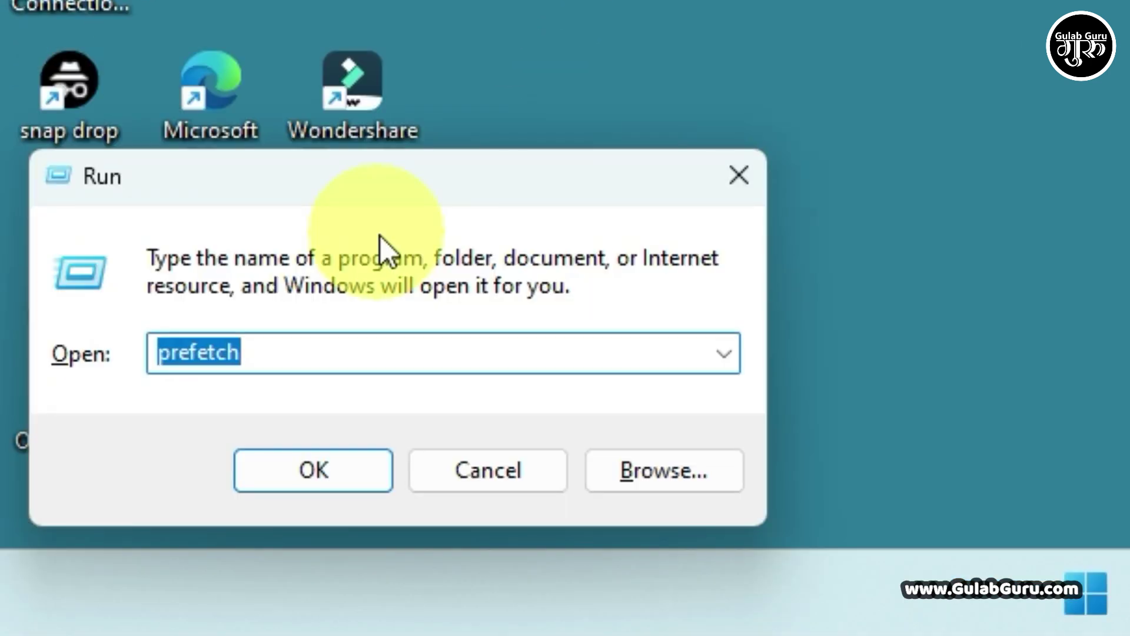
type("cle")
key("Down")
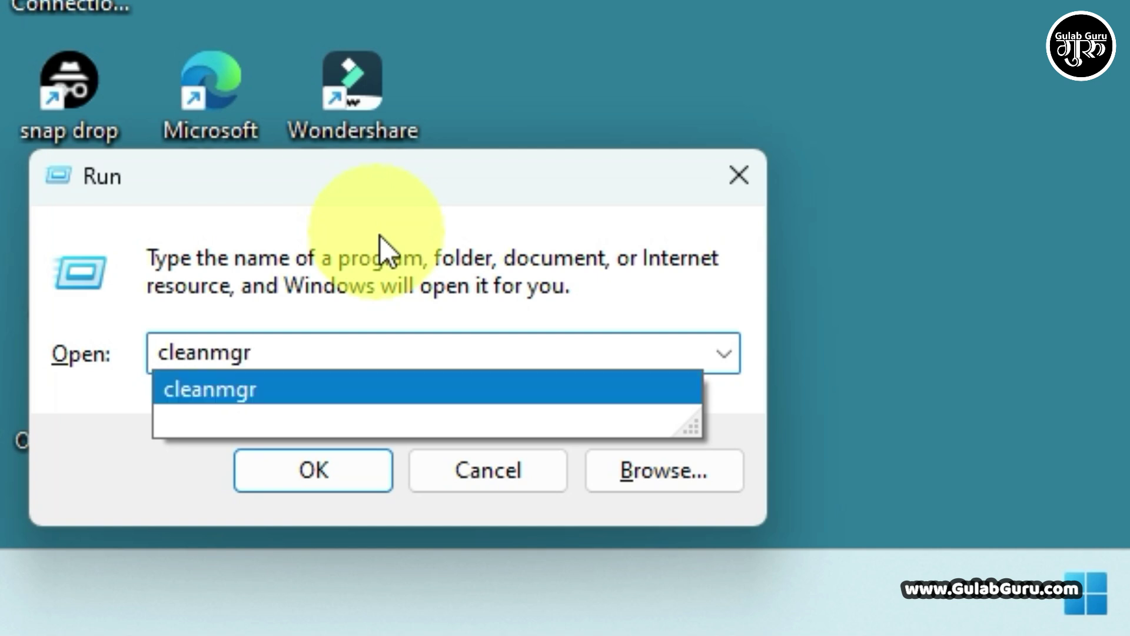
left_click(172, 389)
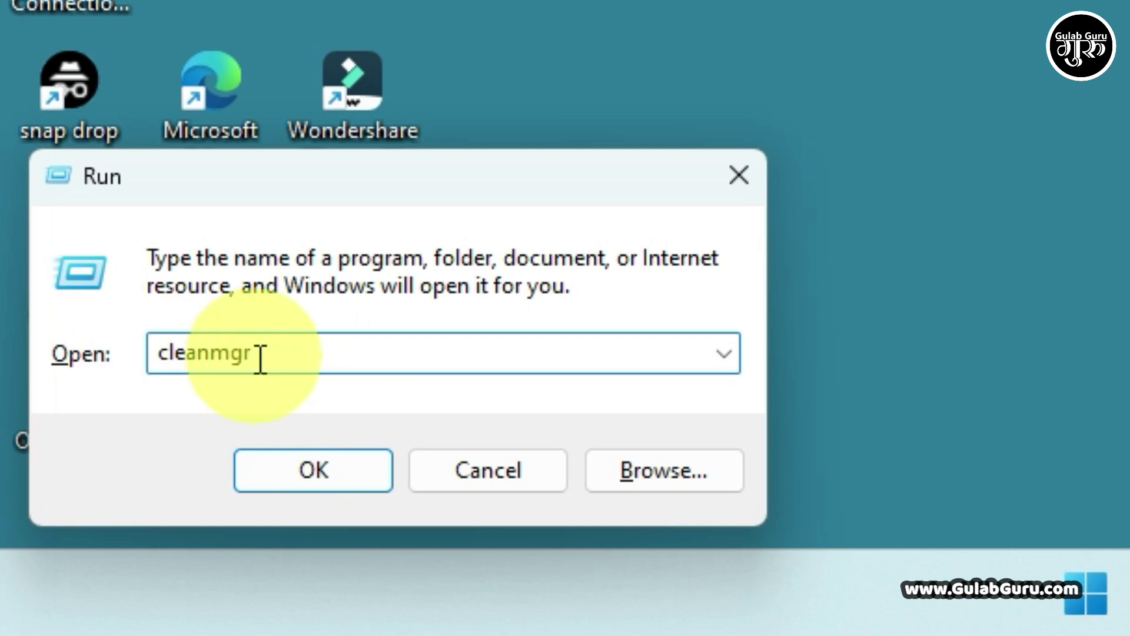
left_click(313, 470)
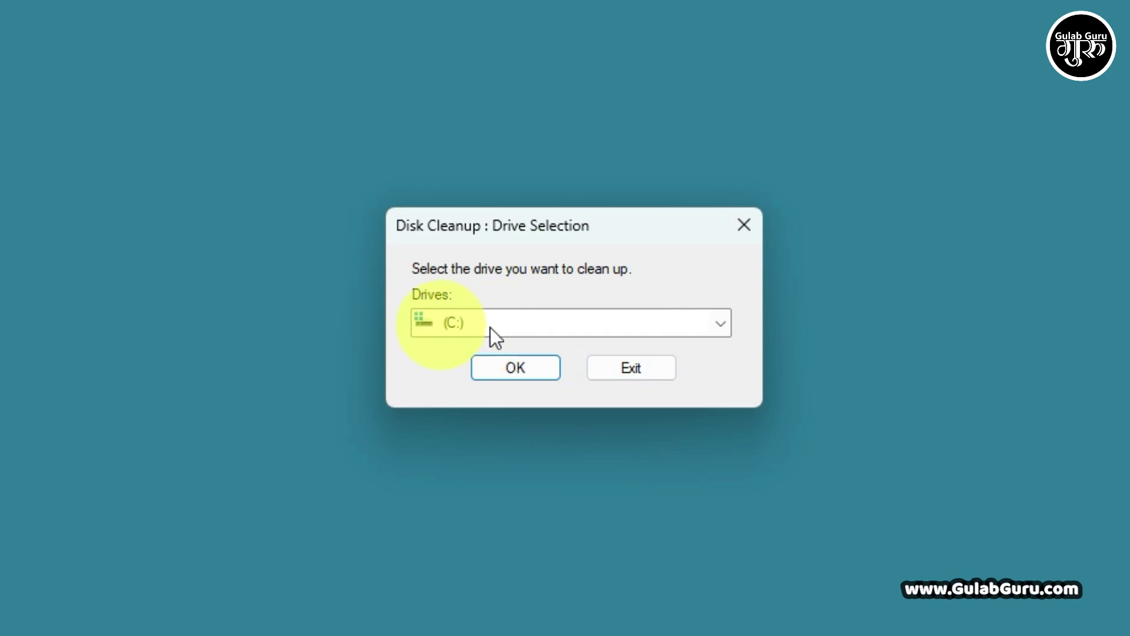
Choose drive C: as the drive to clean up and confirm the selection.
left_click(720, 324)
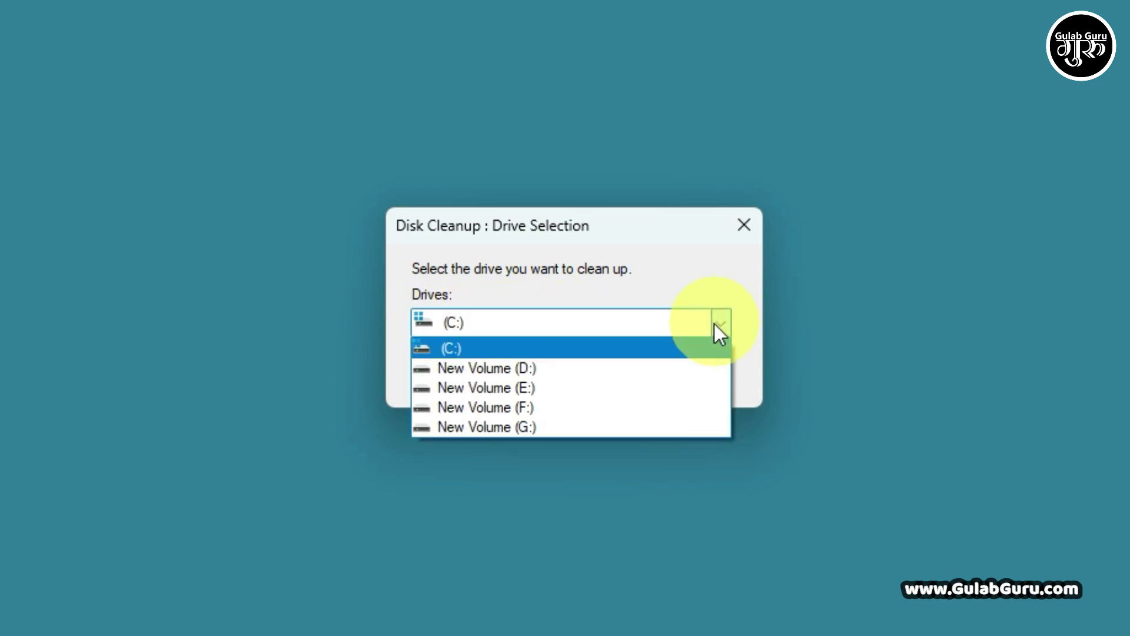
left_click(455, 348)
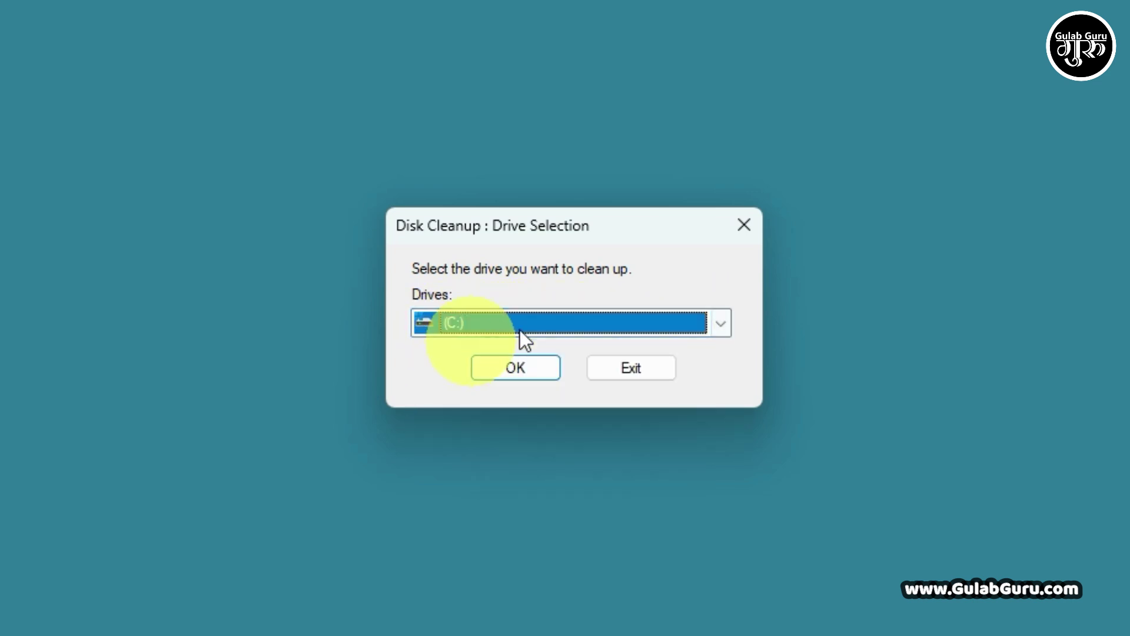
left_click(521, 372)
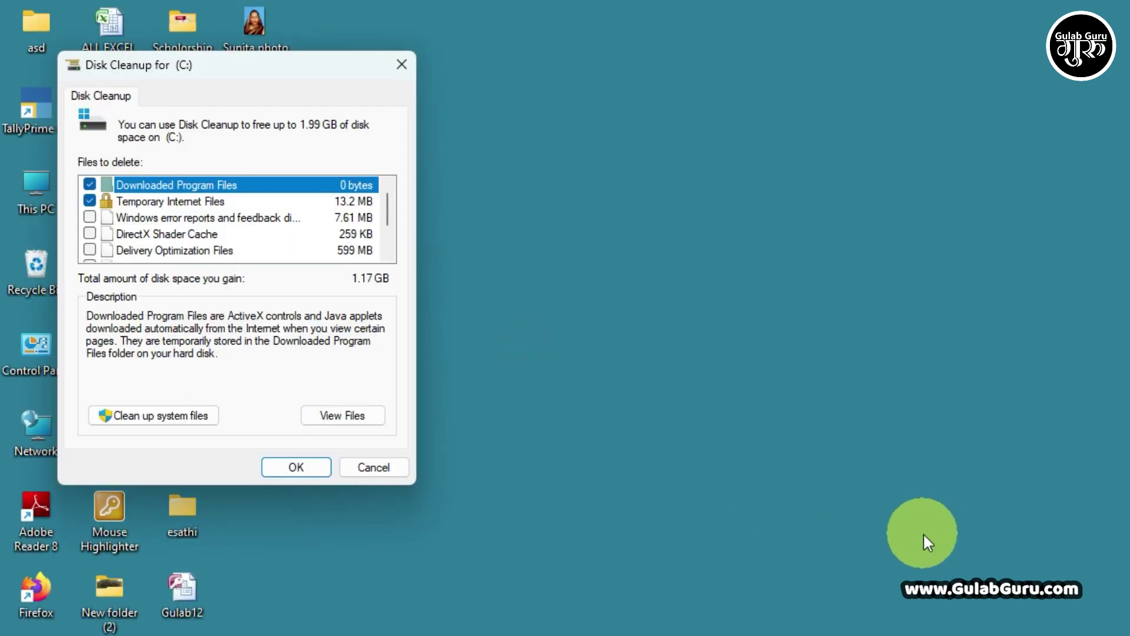
Review the file categories offered for deletion, then extend the cleanup to system files on drive C:.
left_click_drag(292, 64, 745, 152)
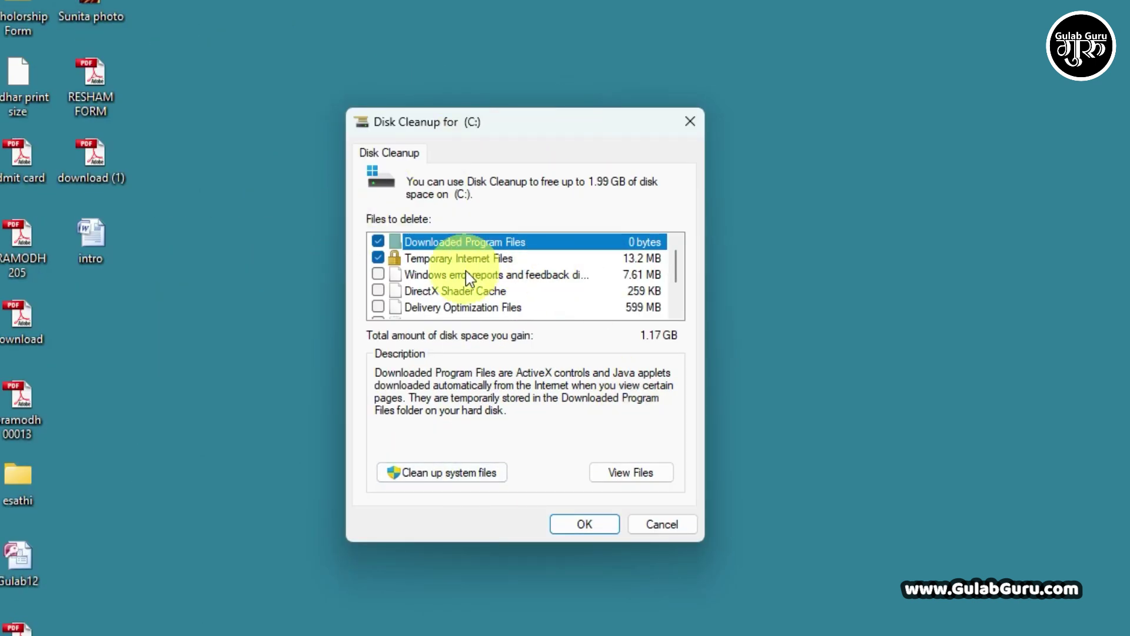
scroll(592, 285, "down", 1)
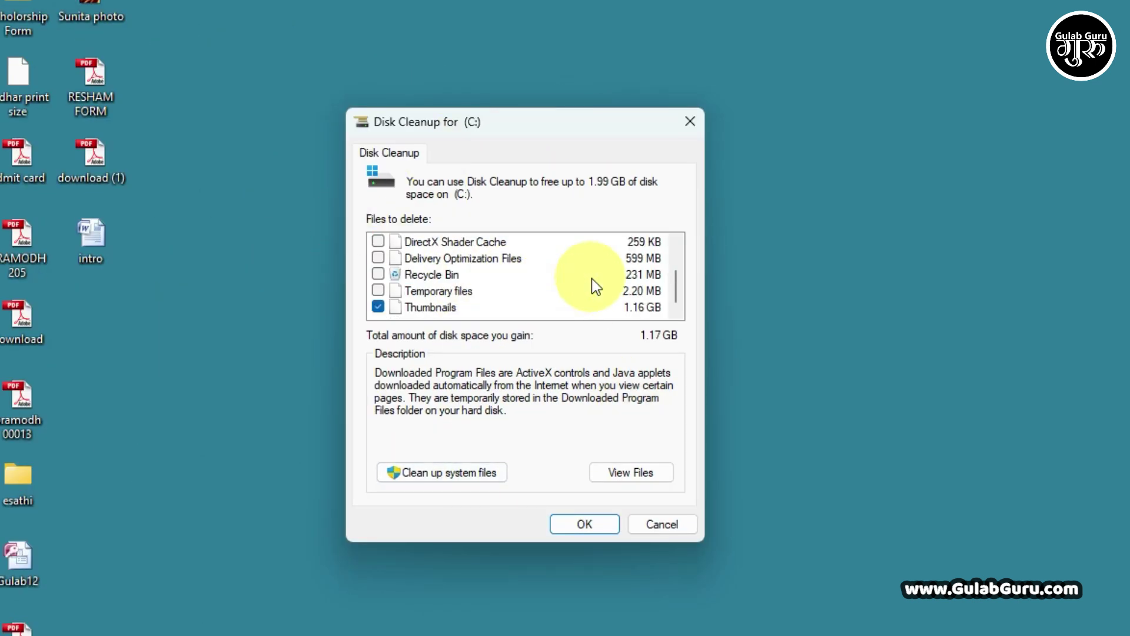
scroll(591, 294, "up", 1)
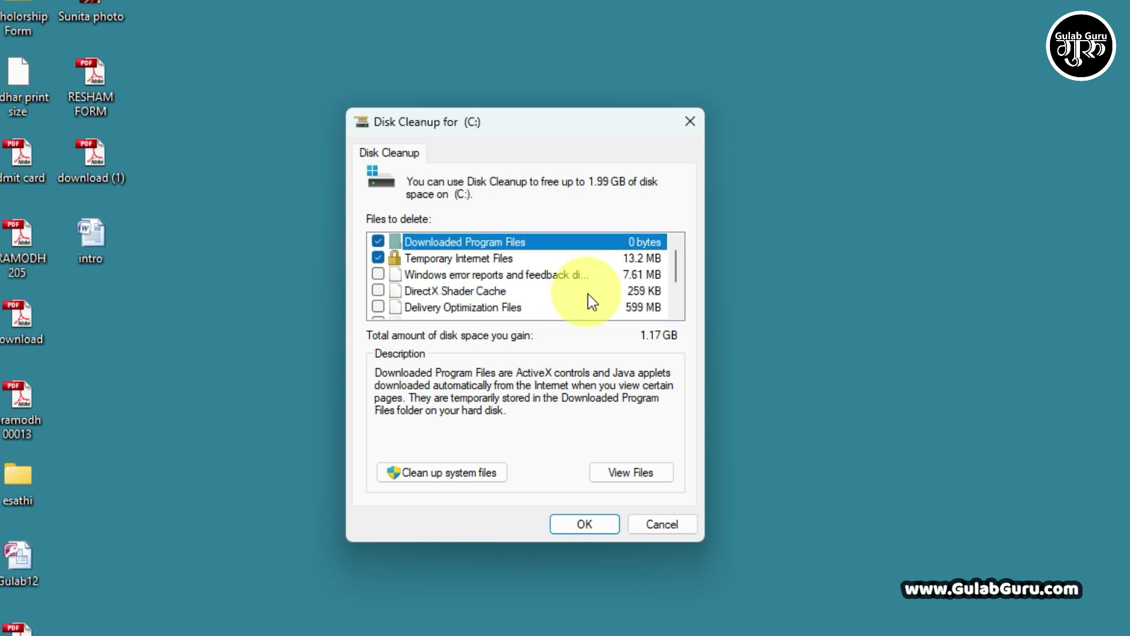
scroll(591, 302, "down", 1)
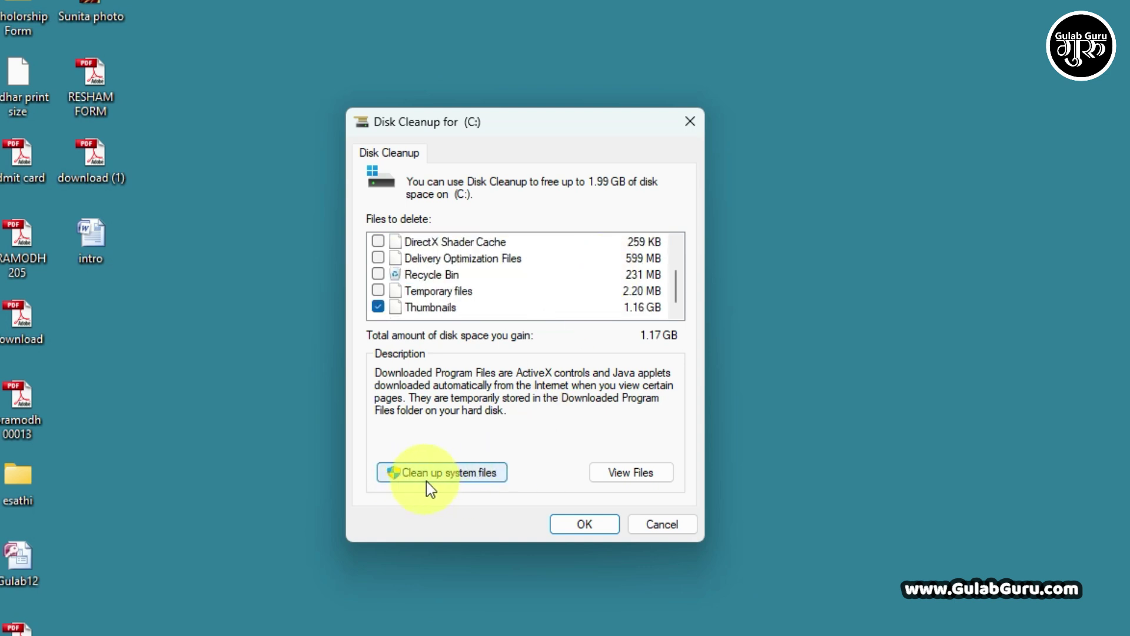
left_click(450, 474)
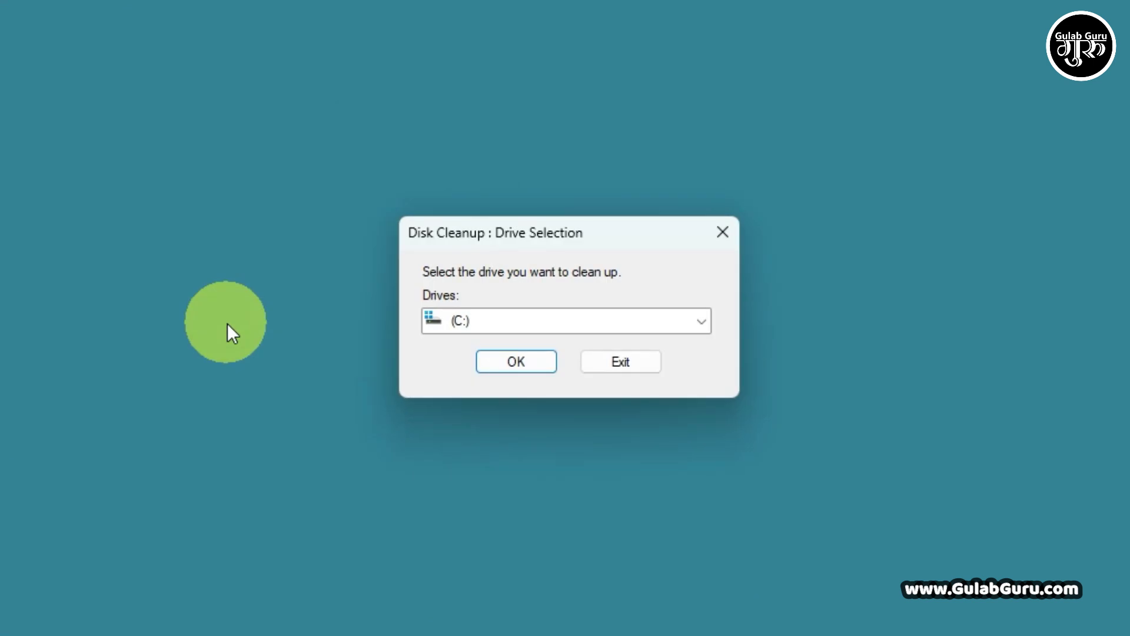
left_click(521, 365)
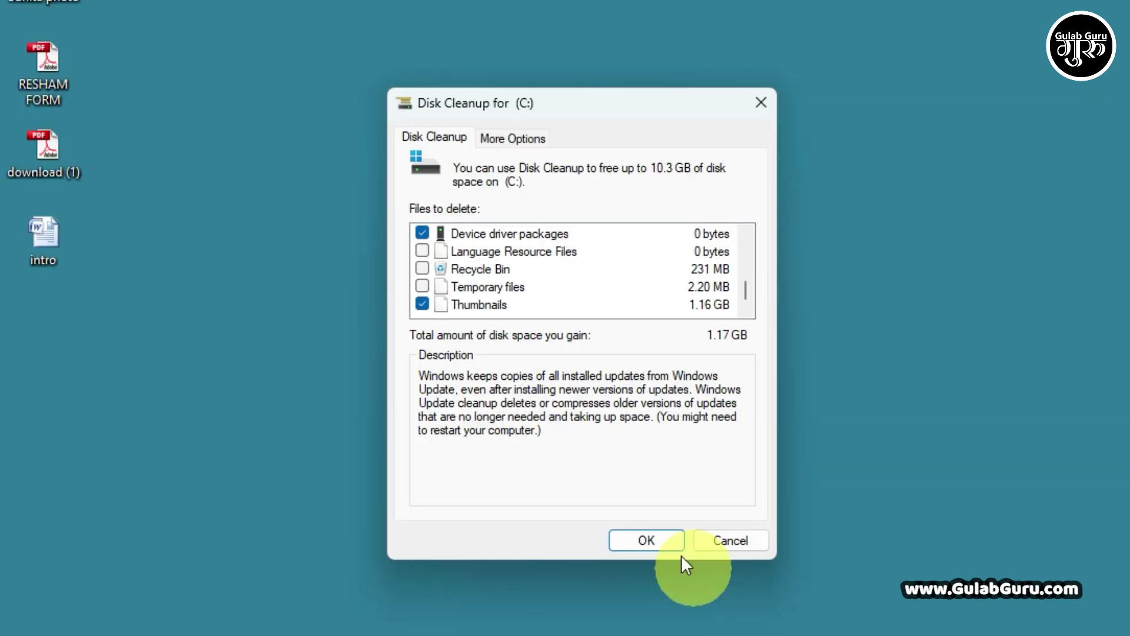
Run the cleanup of drive C: with the checked file categories and confirm permanently deleting the files.
left_click(649, 541)
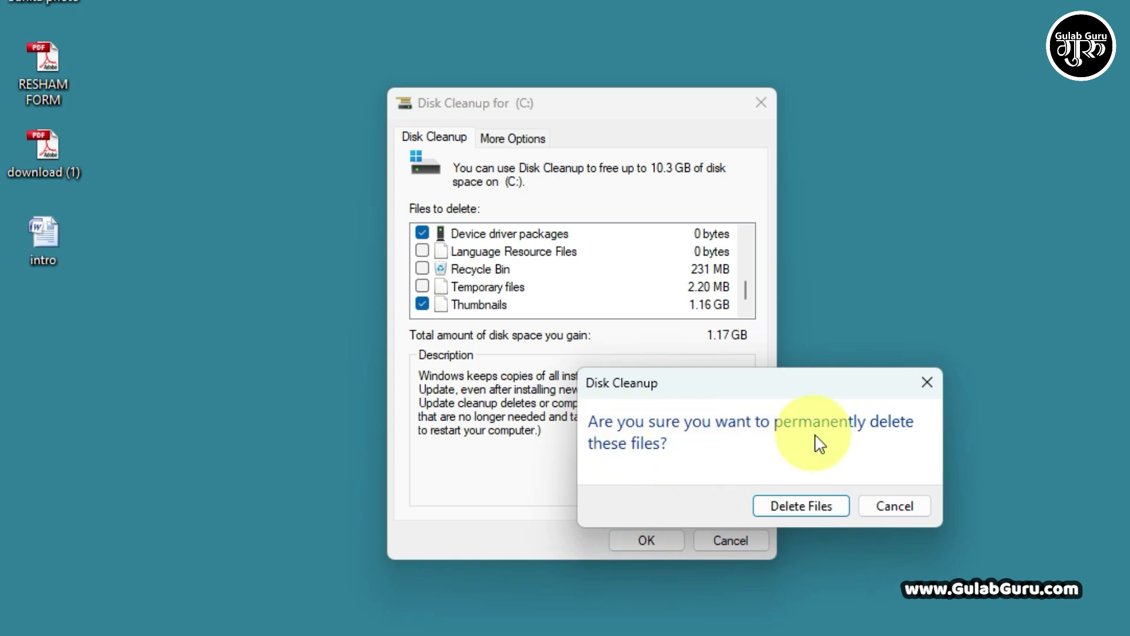
left_click(810, 507)
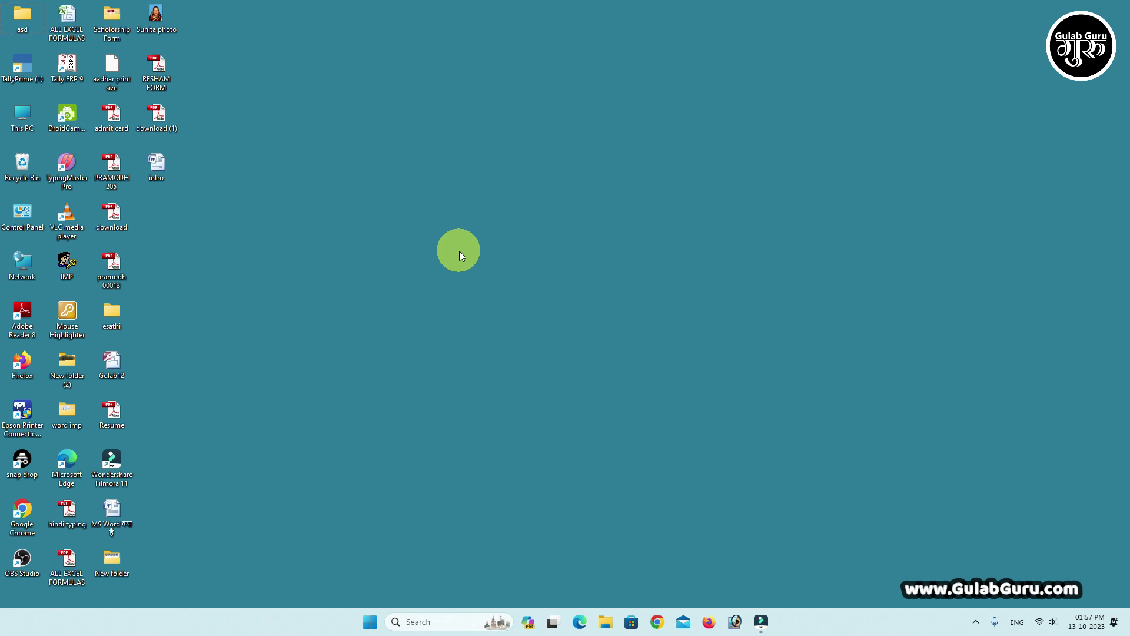
Refresh the desktop three times.
right_click(459, 251)
left_click(510, 304)
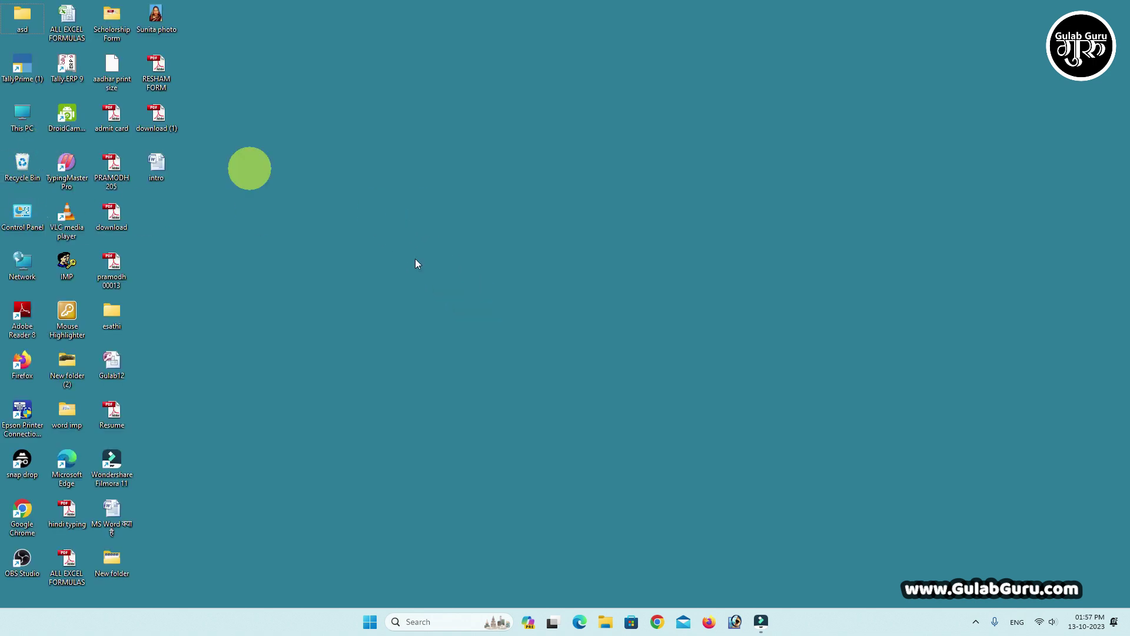
right_click(302, 162)
left_click(342, 204)
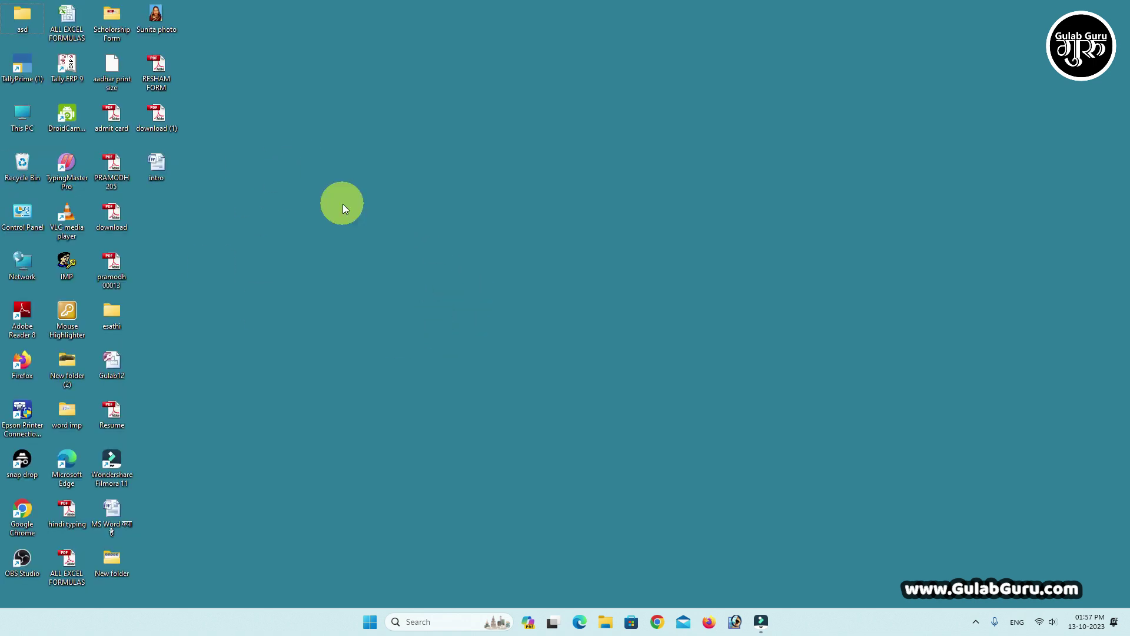
right_click(334, 179)
left_click(373, 231)
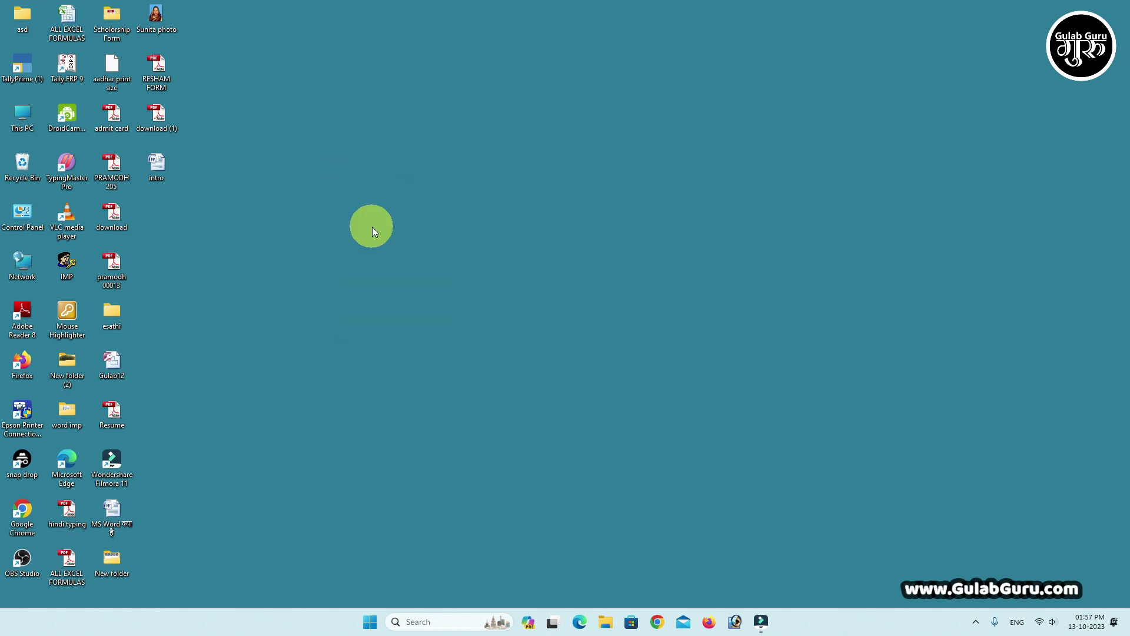